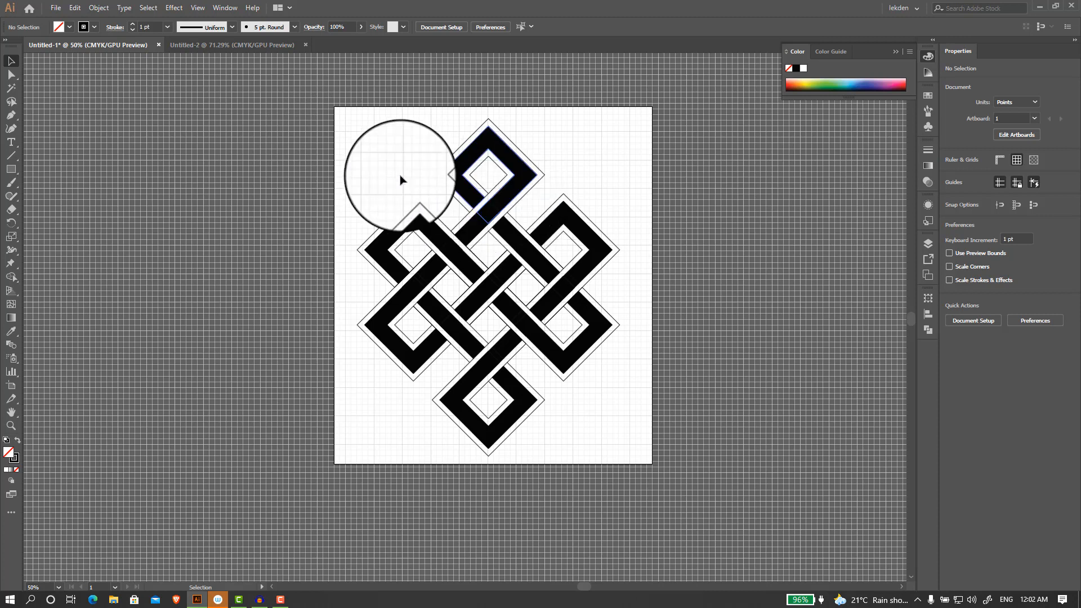
Step: Switch to the Untitled-2 document and set its grid preferences to a gridline every 72 pt with 15 subdivisions
left_click(204, 43)
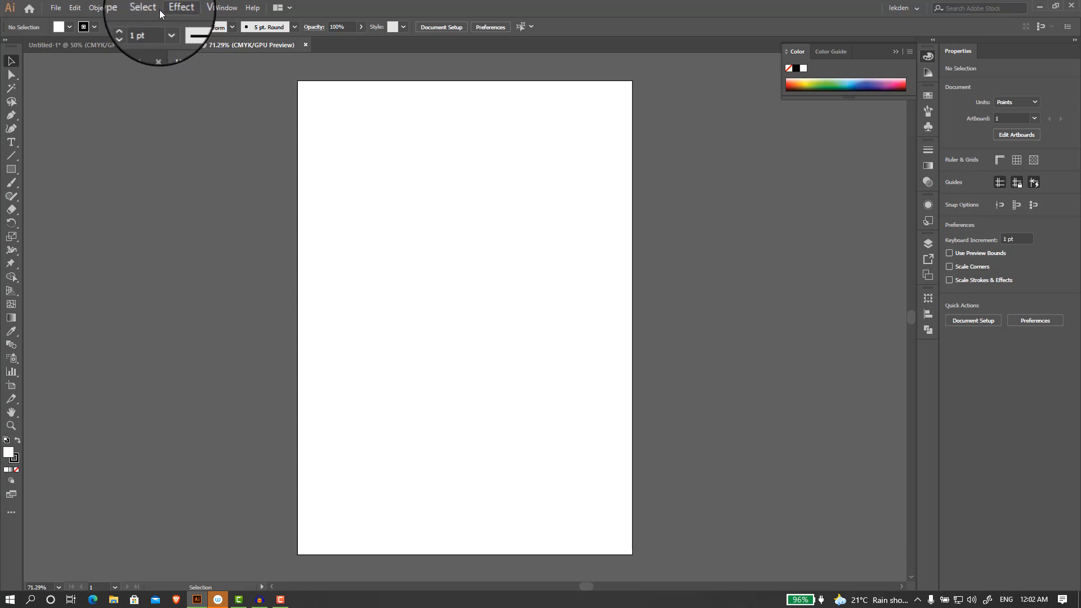
left_click(71, 8)
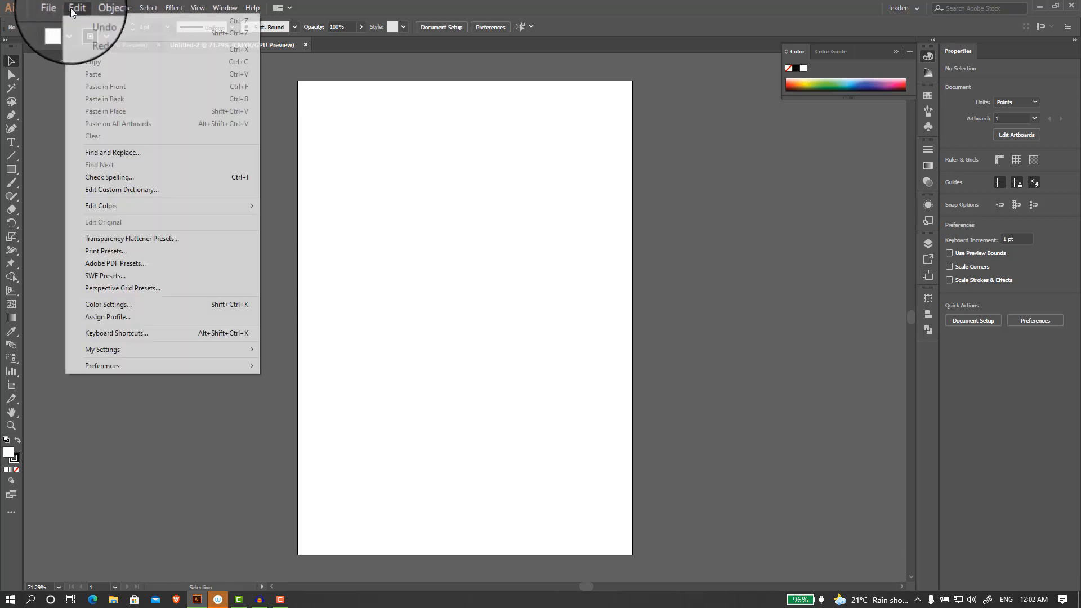
mouse_move(197, 376)
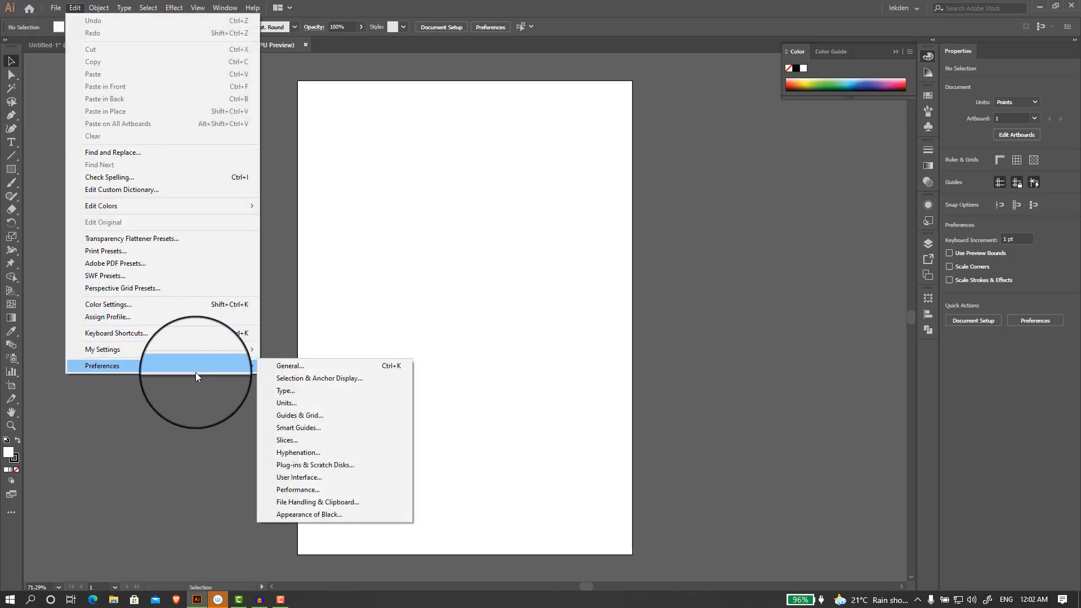
left_click(310, 416)
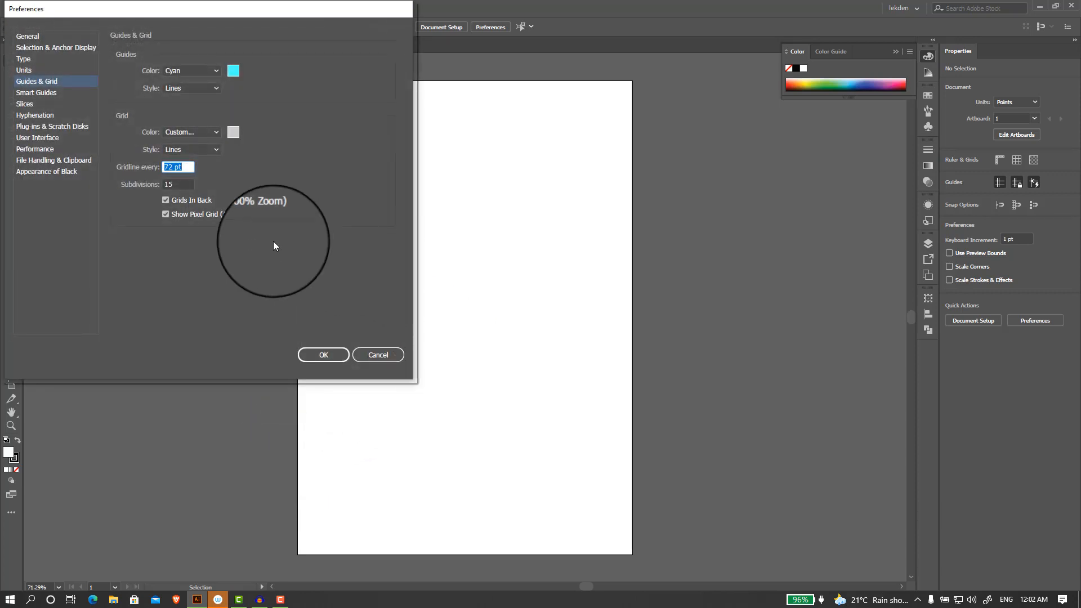
left_click(180, 185)
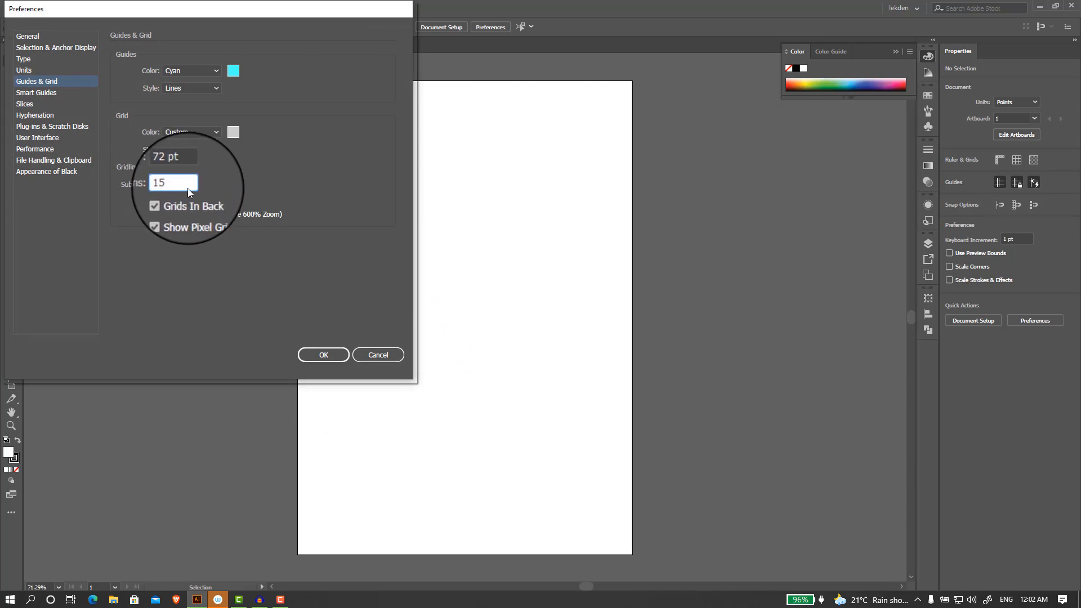
left_click(322, 350)
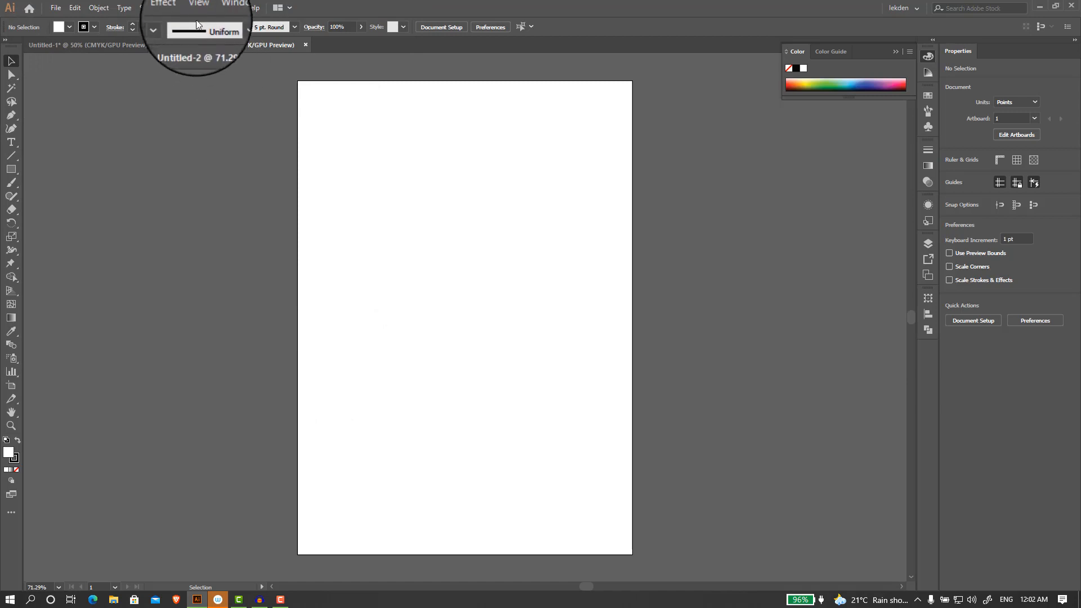
Step: Turn on Snap to Grid and display the grid in the document
left_click(197, 8)
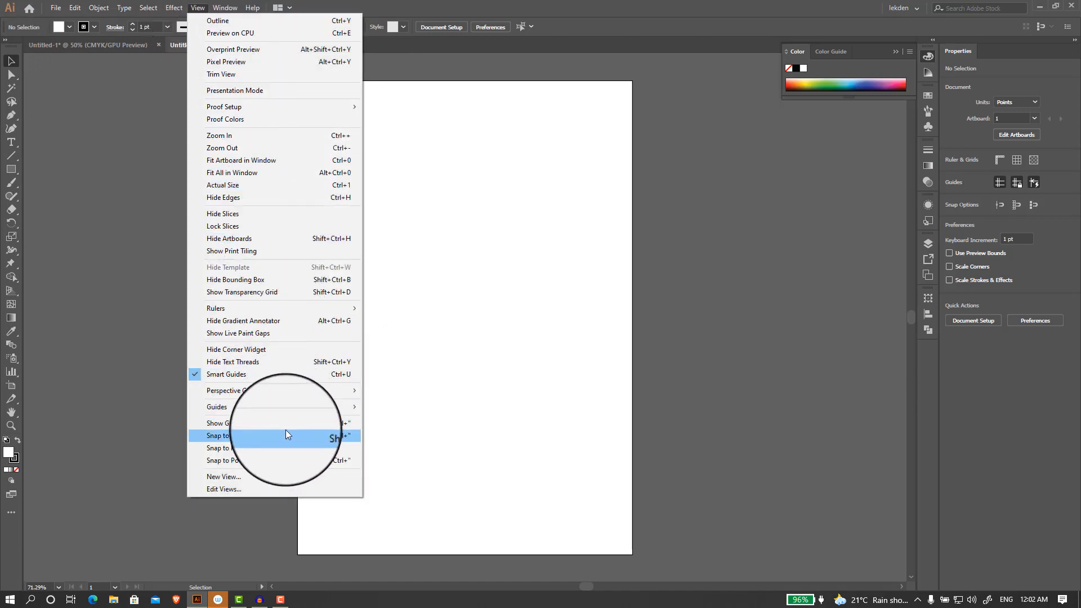
left_click(265, 436)
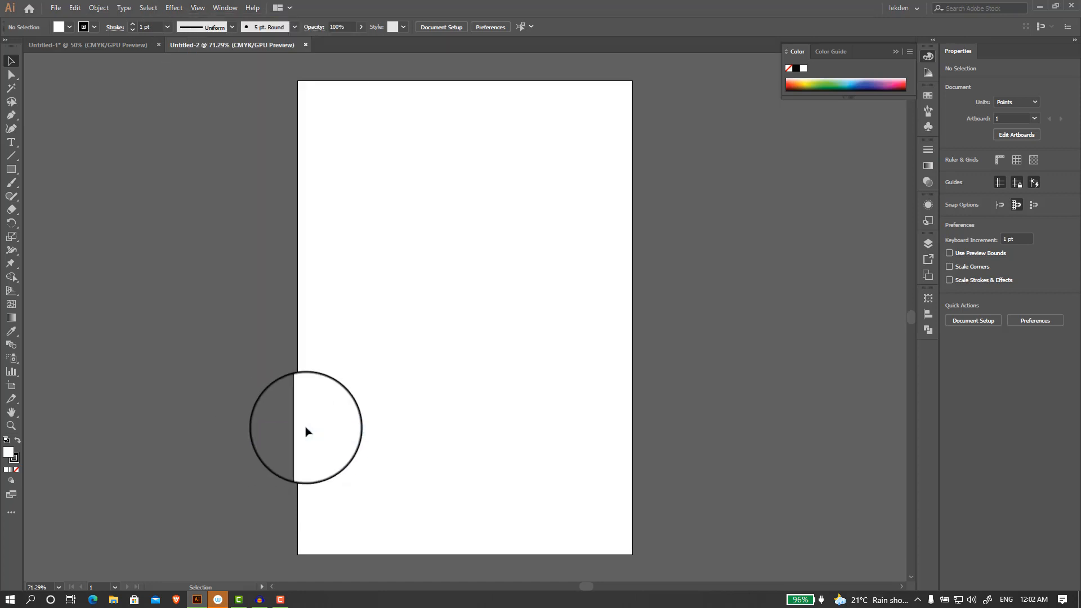
left_click(198, 7)
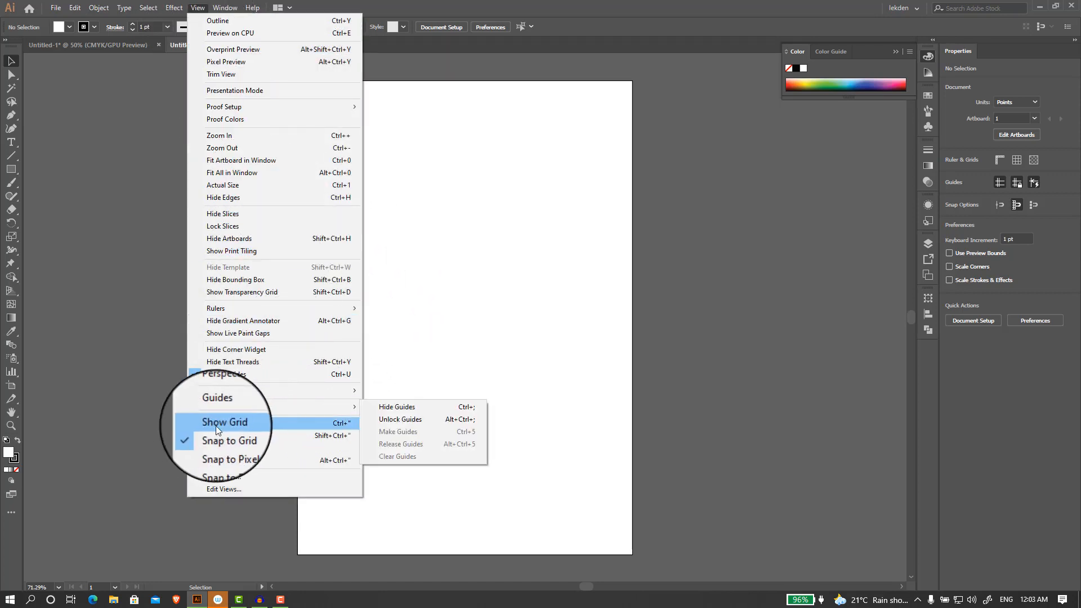
left_click(204, 425)
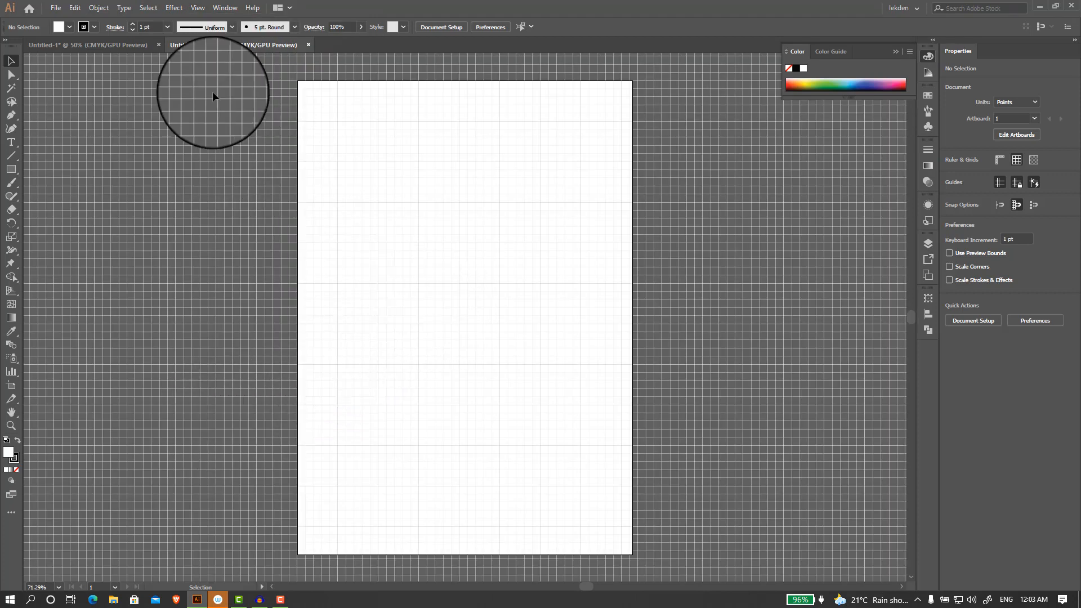
left_click(199, 8)
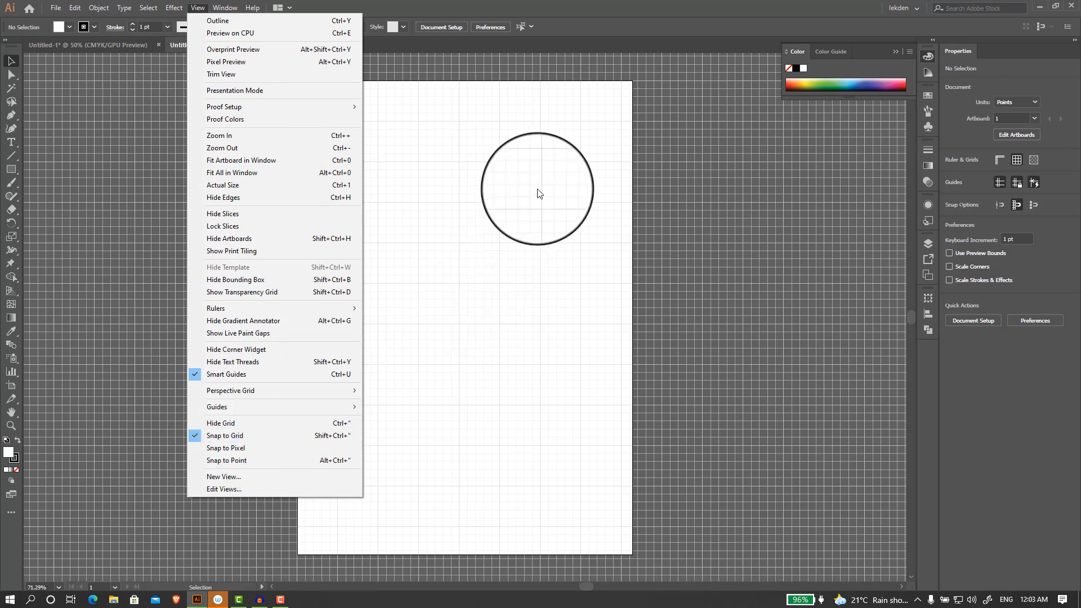
left_click(717, 197)
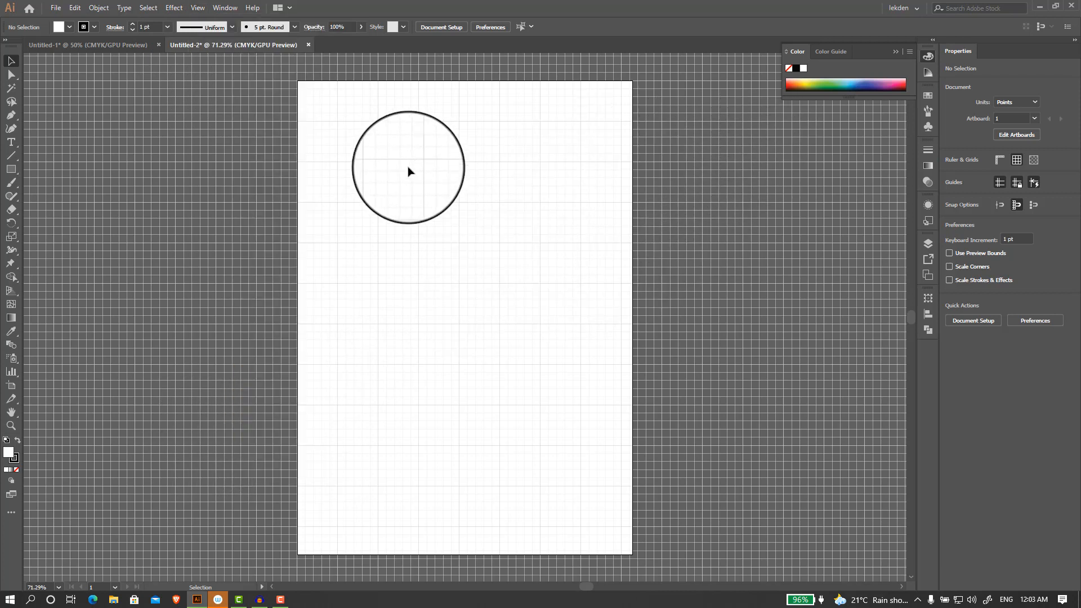
Step: Draw a 72 × 72 pt square snapped to the major gridlines, with no fill and a 1 pt black stroke
scroll(402, 185, "up", 2)
scroll(385, 193, "up", 5)
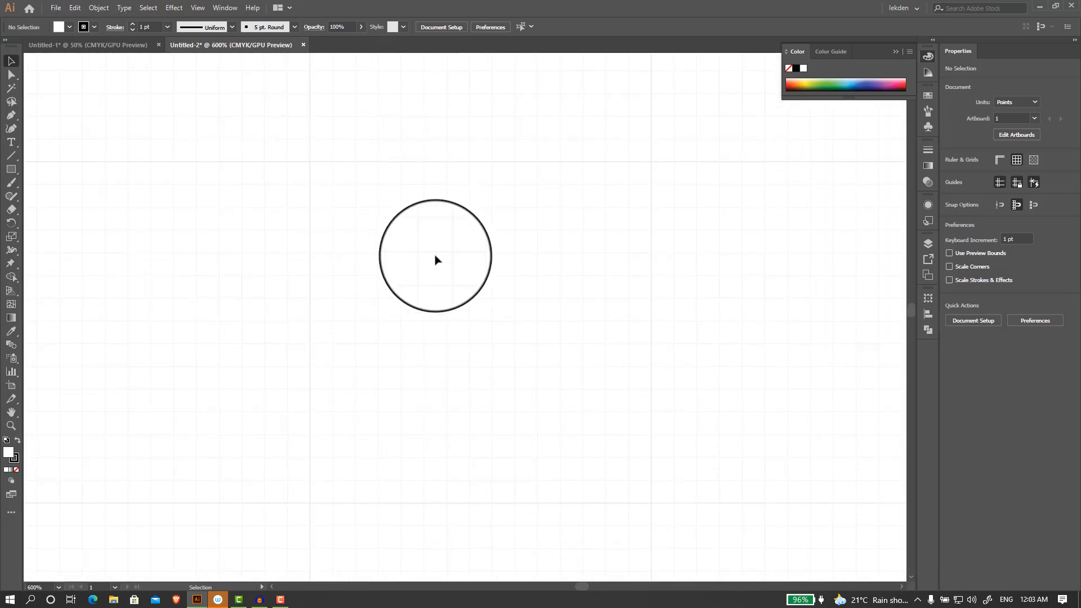
left_click(11, 169)
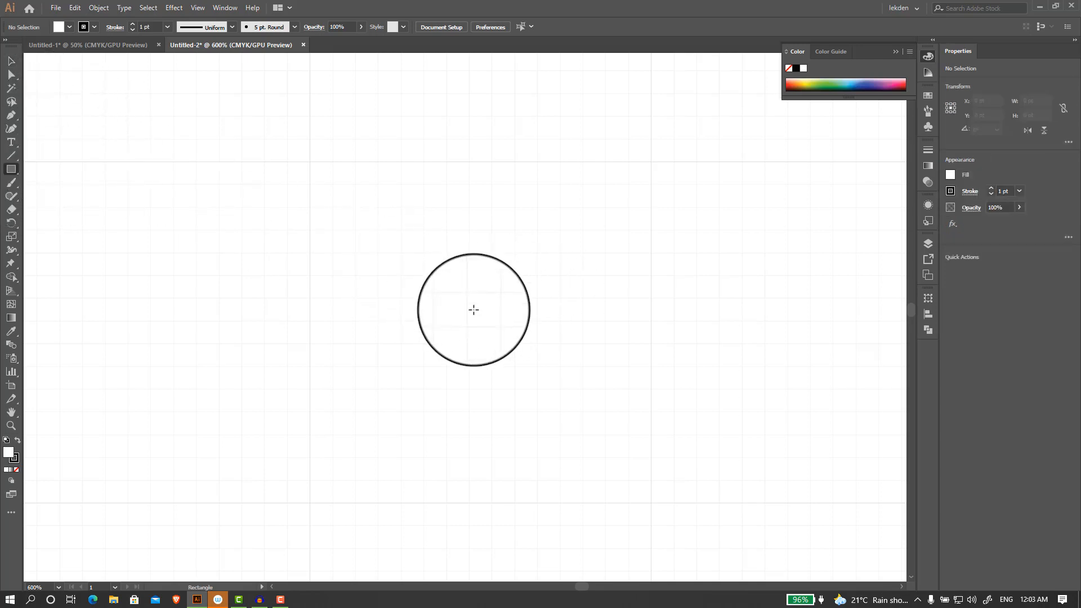
left_click(468, 297)
left_click(34, 77)
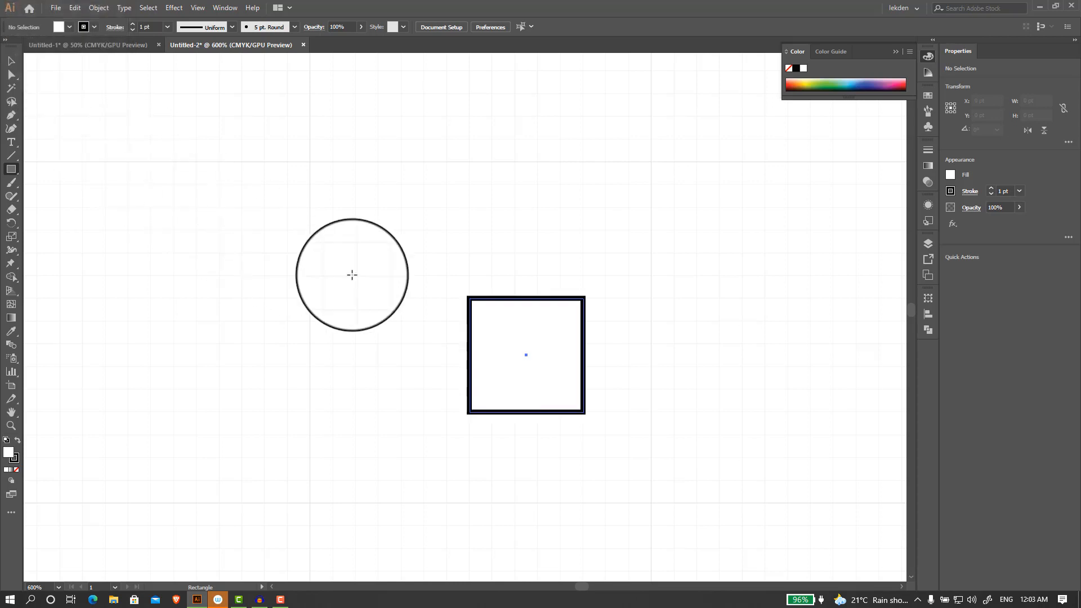
left_click_drag(468, 297, 311, 162)
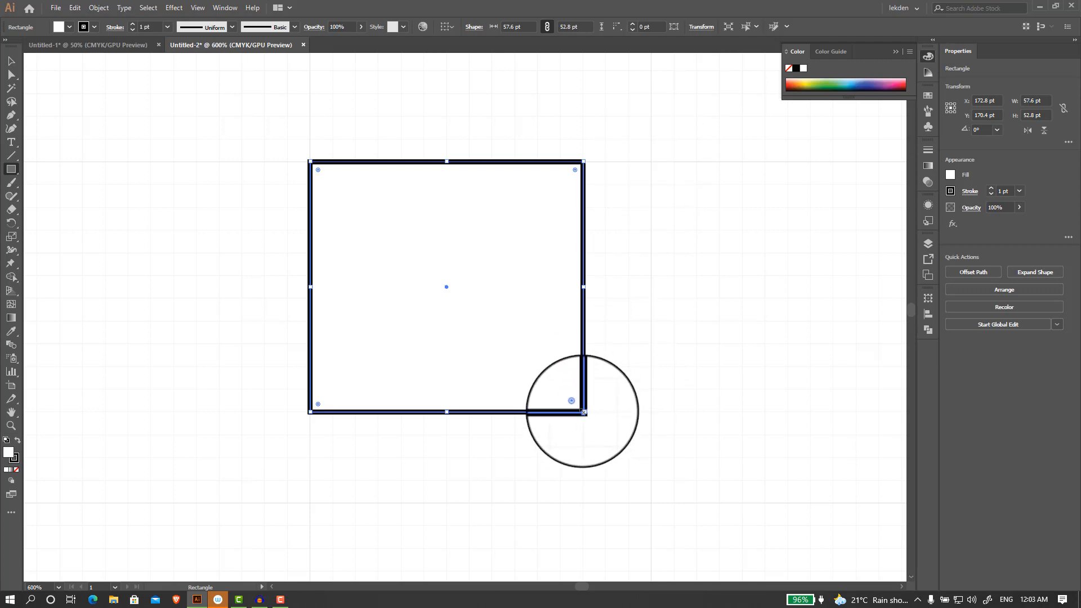
left_click_drag(584, 412, 652, 502)
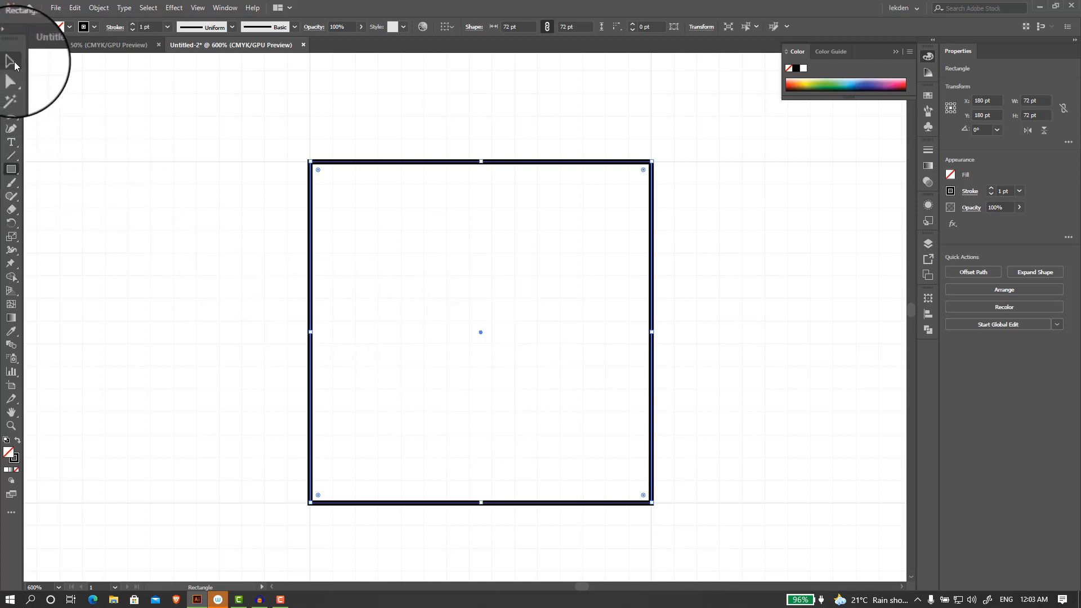
key("ctrl+shift+a")
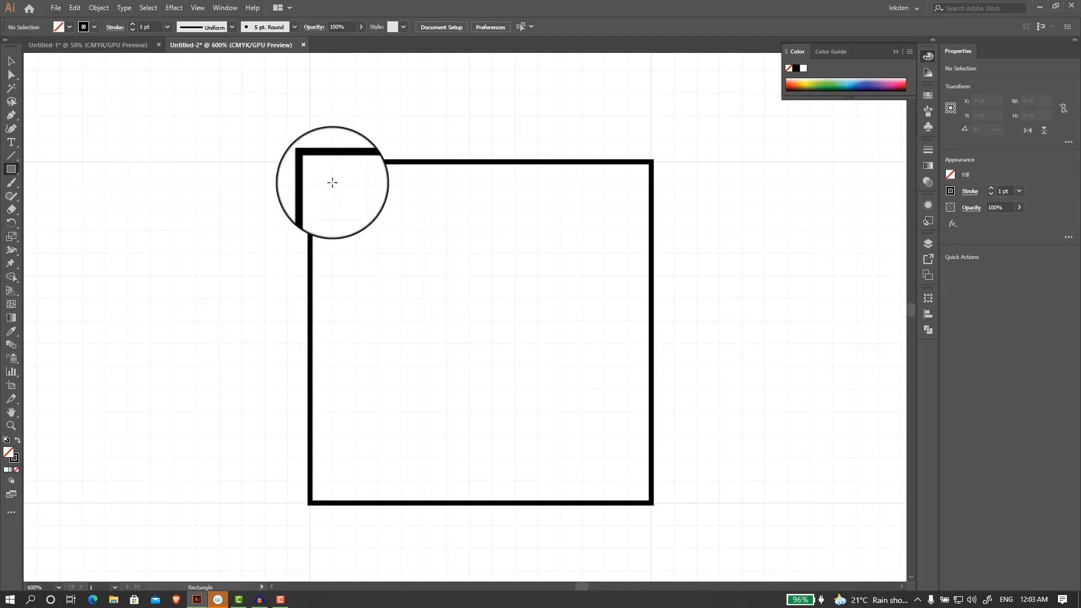
Step: Draw concentric squares of 62.4 pt and 33.6 pt inside the large square and give the smallest one a white fill
mouse_move(332, 184)
left_mouse_down()
mouse_move(414, 294)
mouse_move(620, 481)
left_mouse_up()
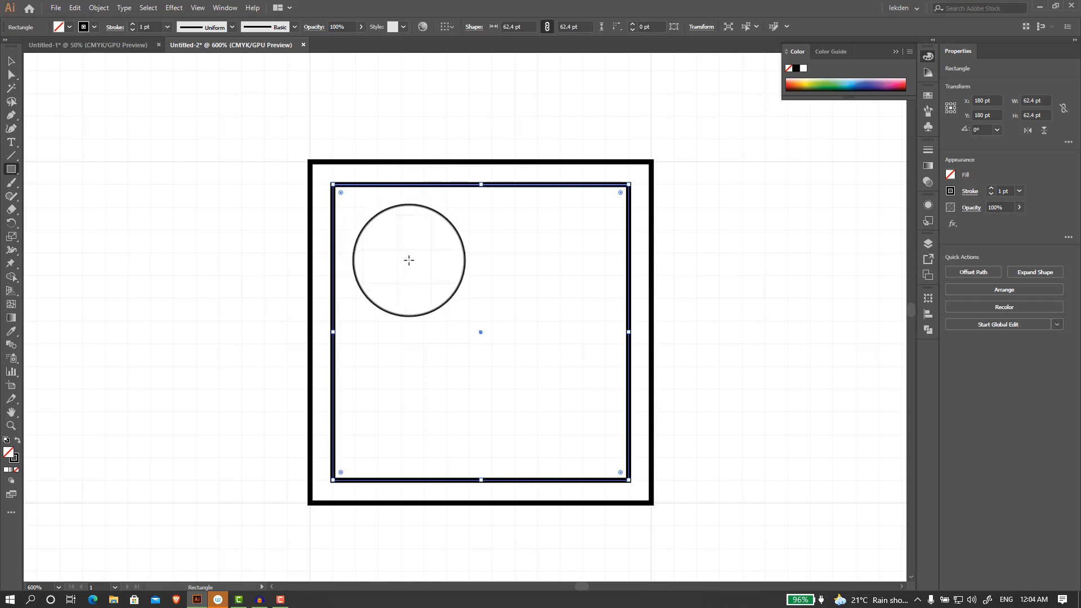
left_click_drag(401, 254, 556, 416)
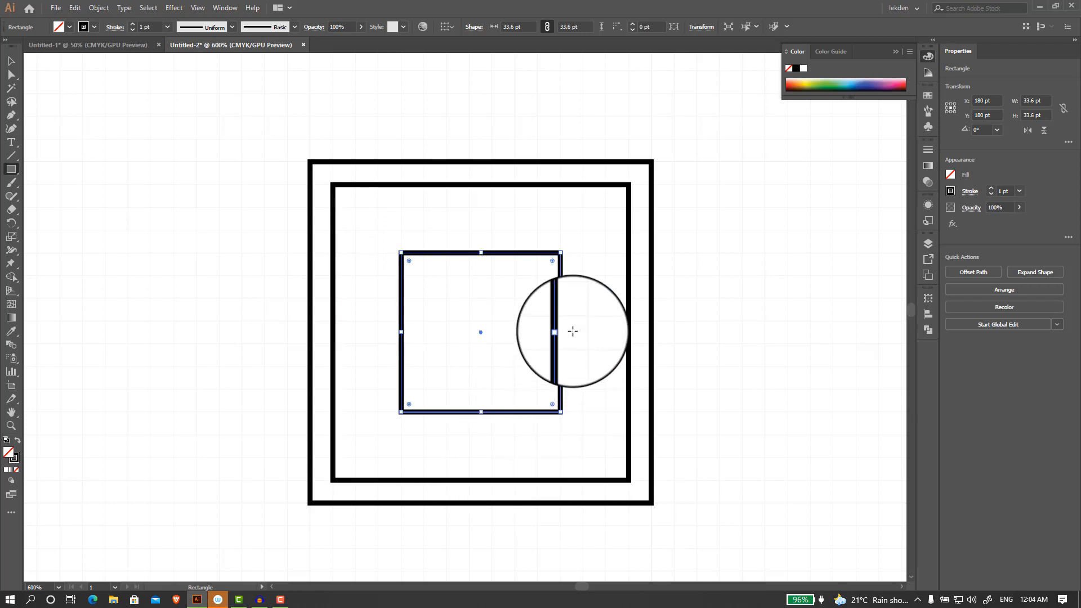
left_click(7, 471)
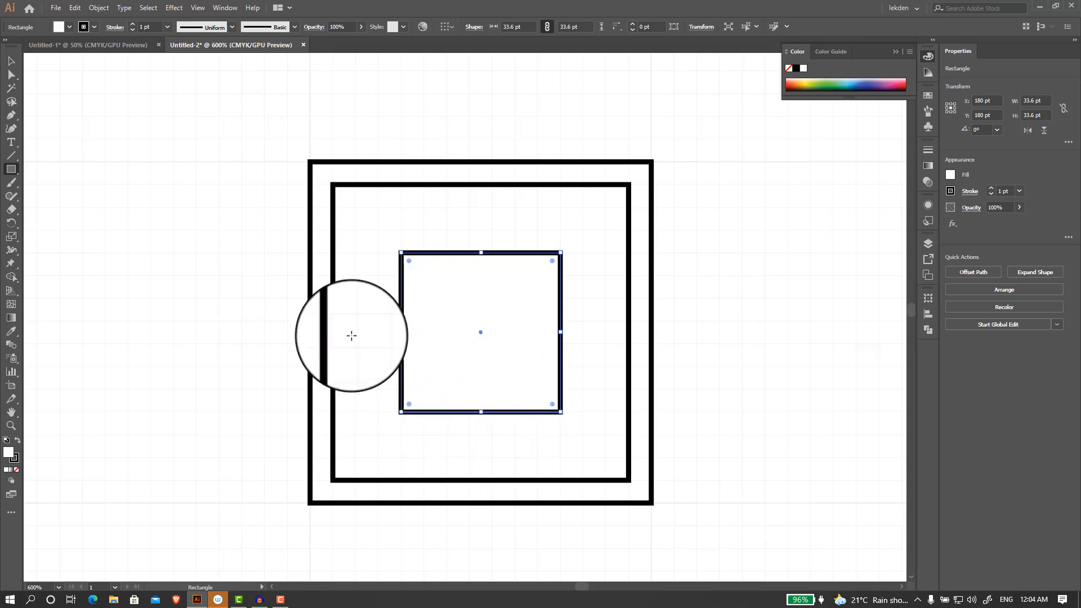
left_click(11, 60)
left_click(207, 254)
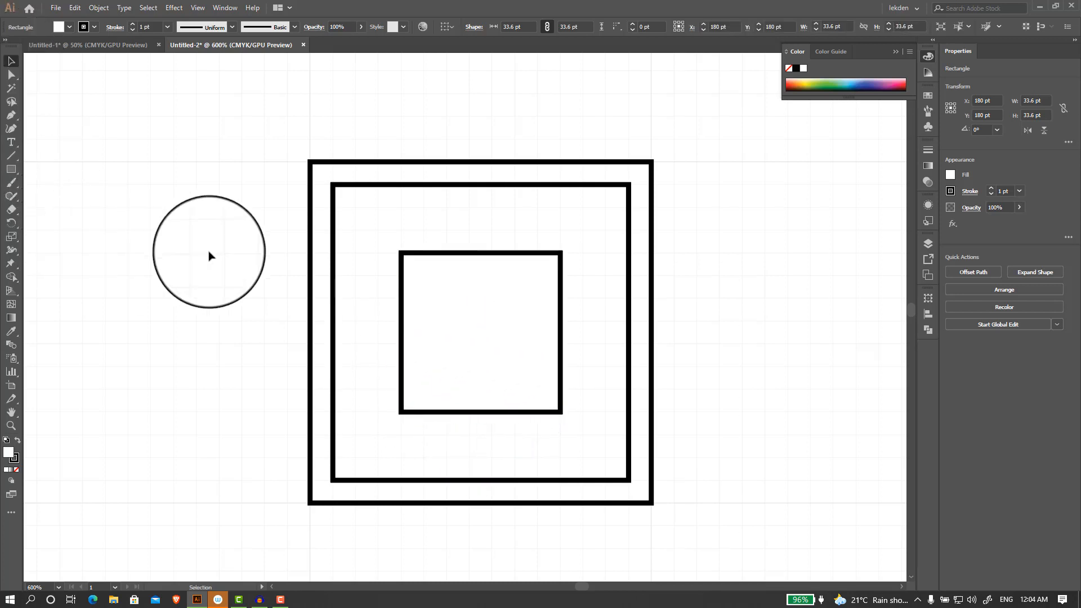
Step: Fill the 62.4 pt middle square with black (000000)
left_click(336, 220)
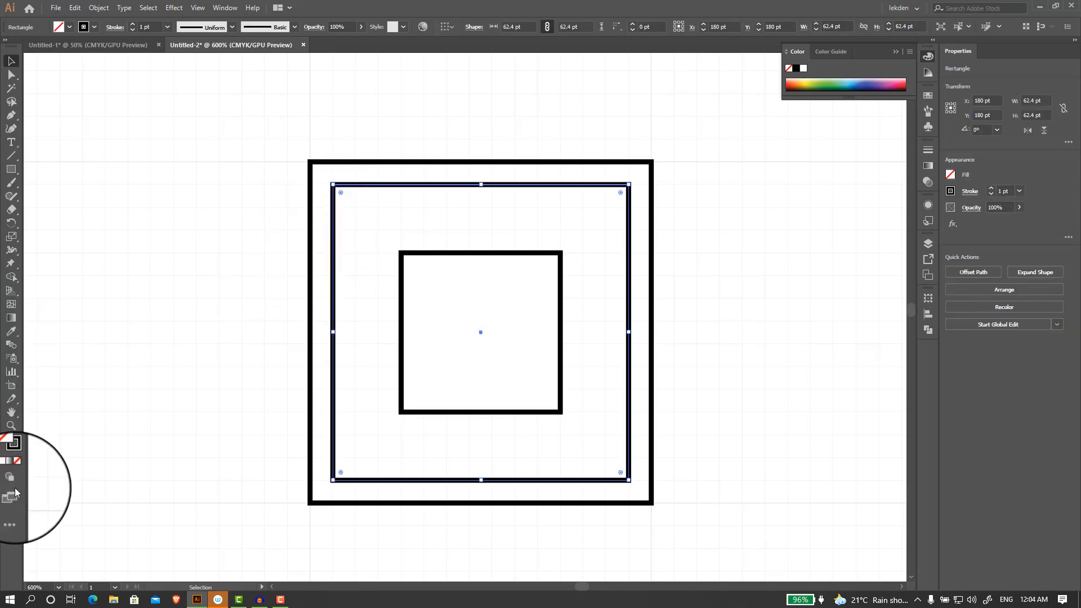
key("d")
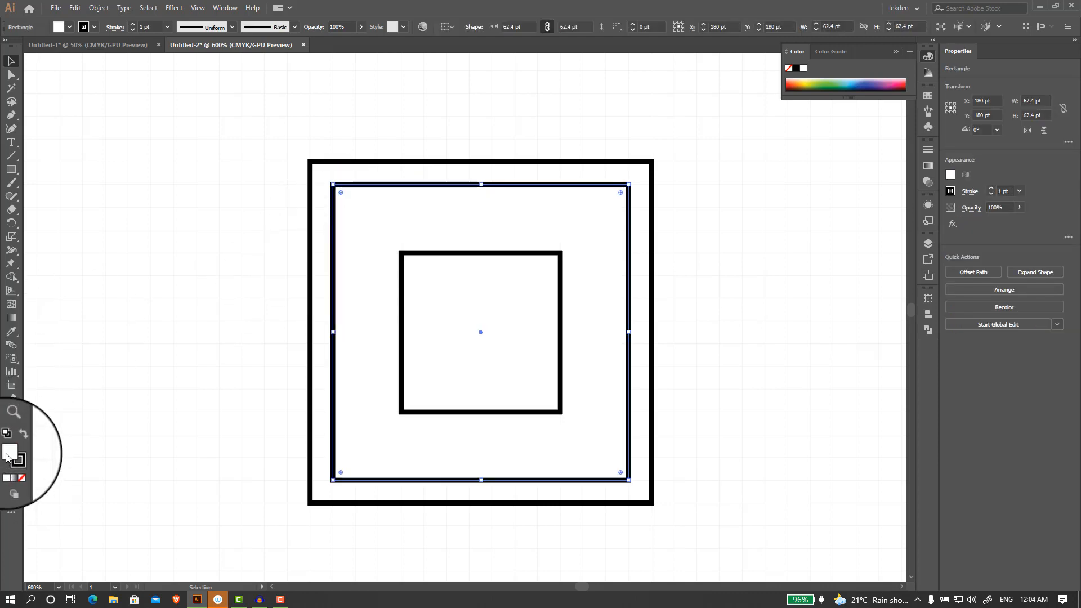
double_click(6, 453)
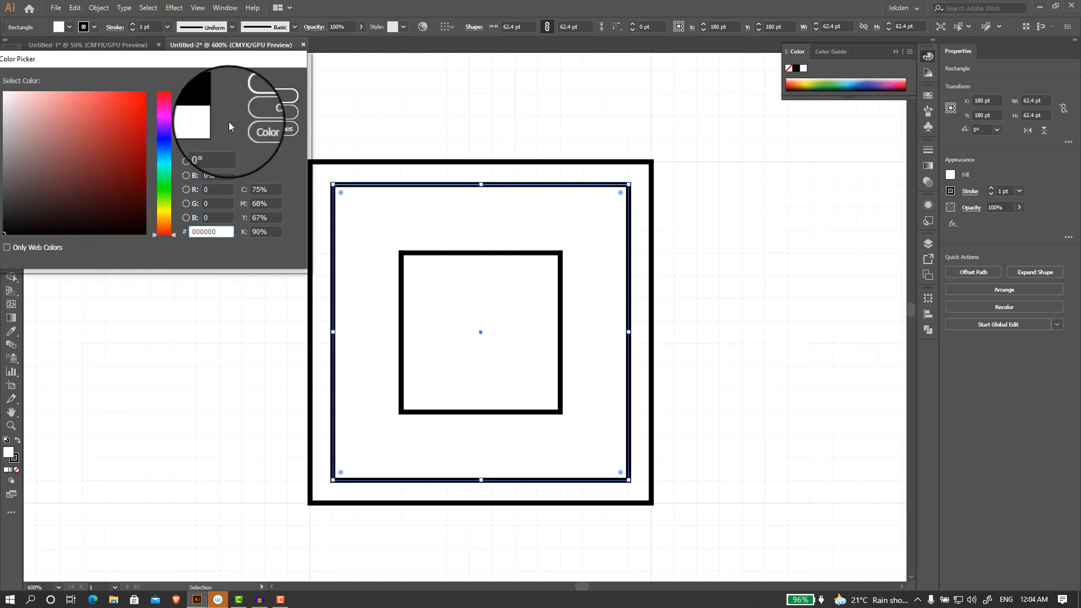
left_click(273, 96)
left_click(443, 107)
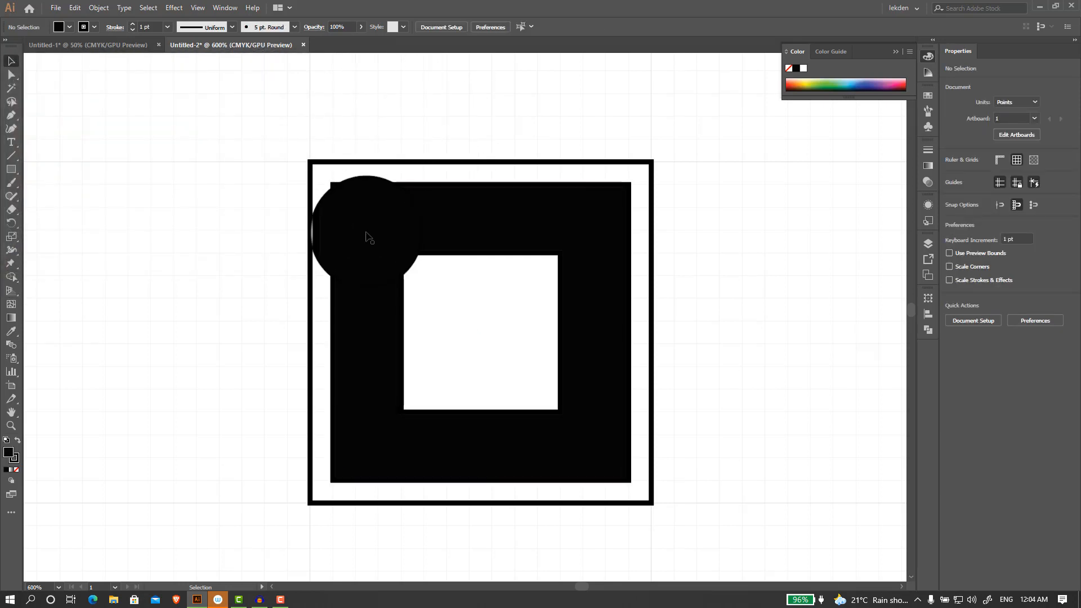
Step: Select the middle and innermost squares and subtract the inner one with the Pathfinder Minus Front operation
left_click_drag(367, 236, 455, 325)
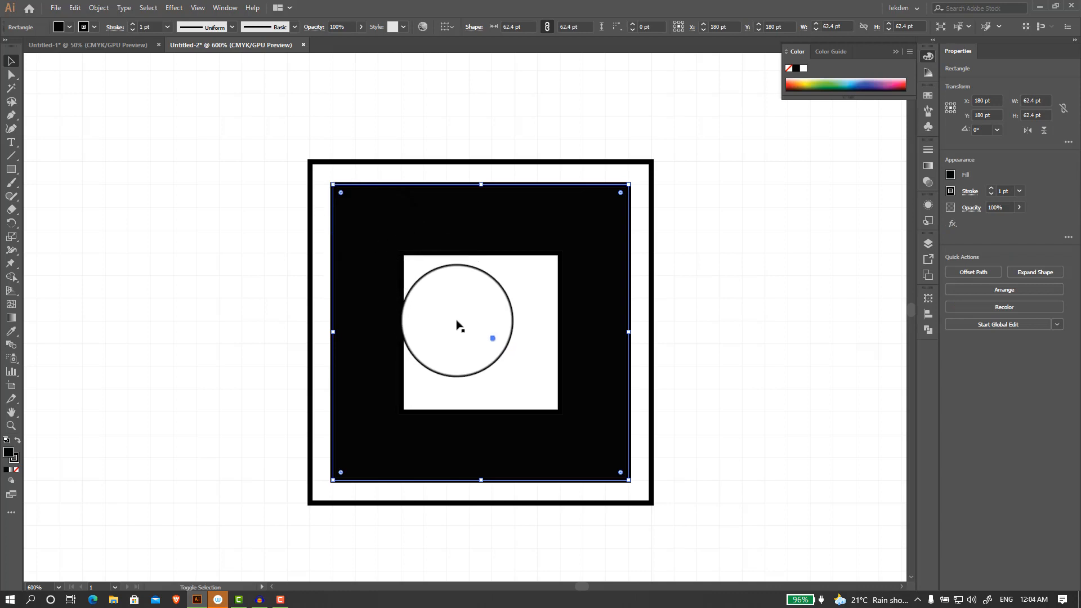
left_click(459, 324, "shift")
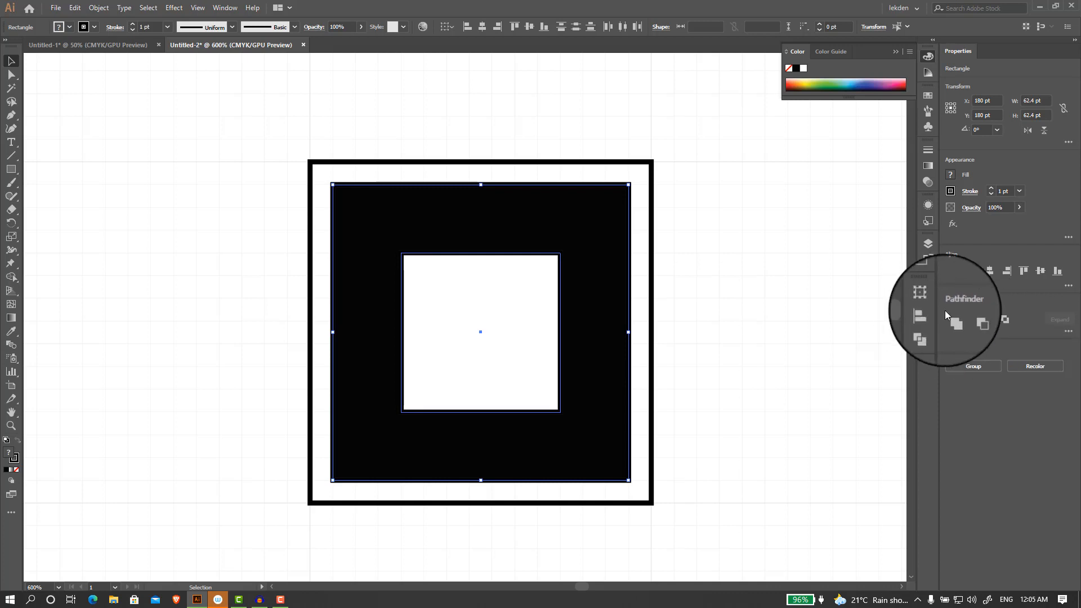
left_click(221, 9)
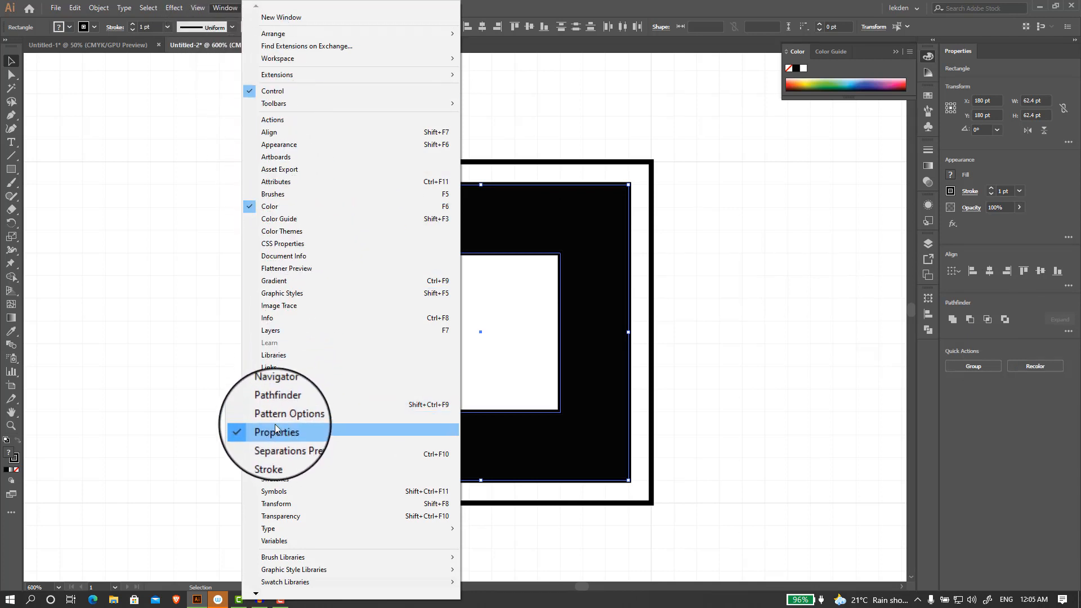
left_click(269, 406)
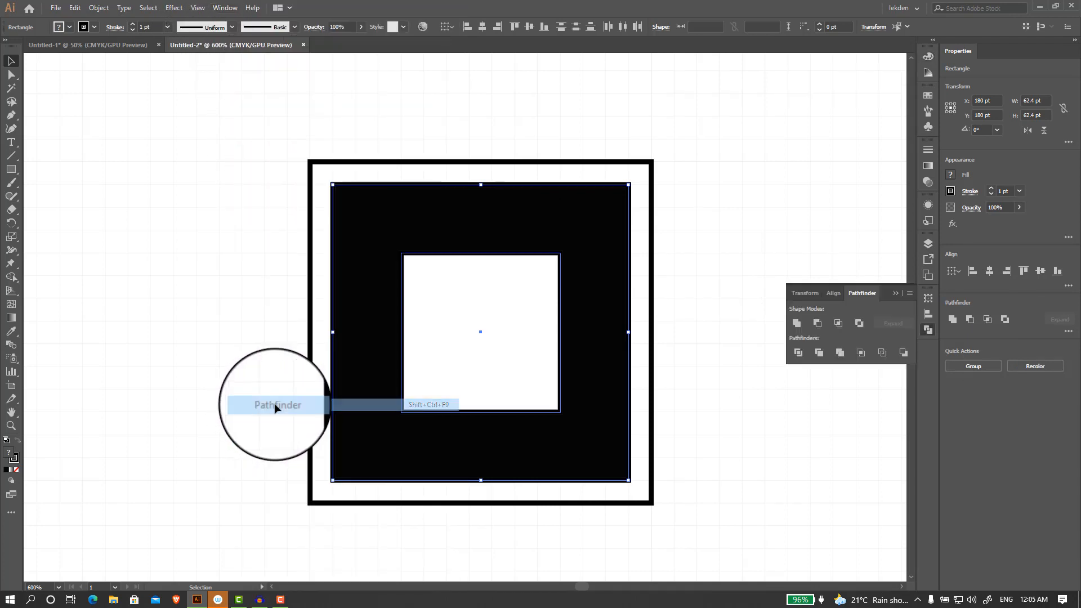
left_click(818, 323)
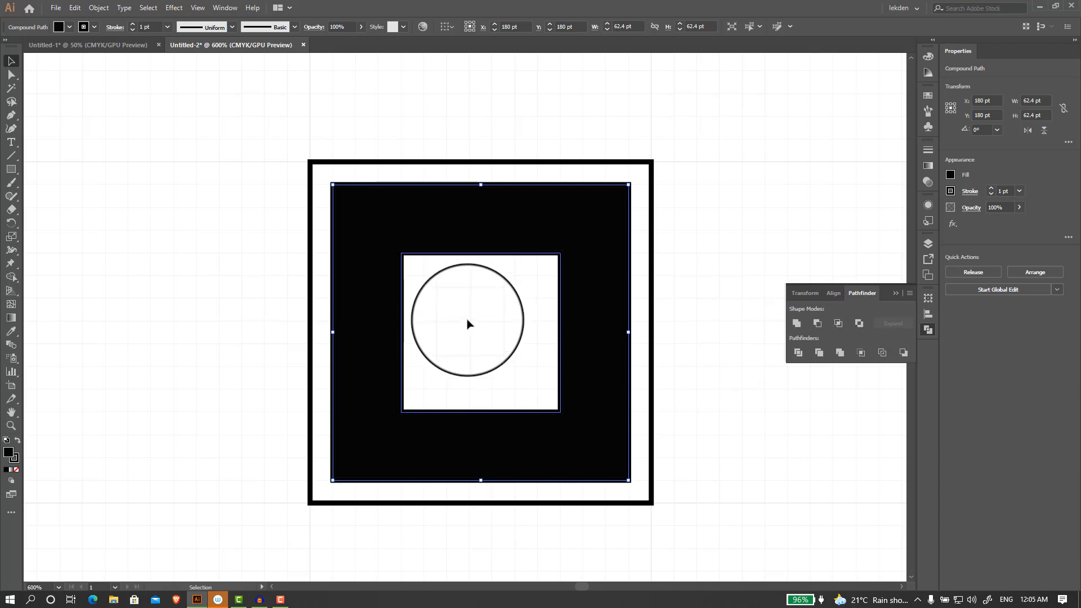
Step: Undo the square subtraction and the black fill of the middle square
key("ctrl+z")
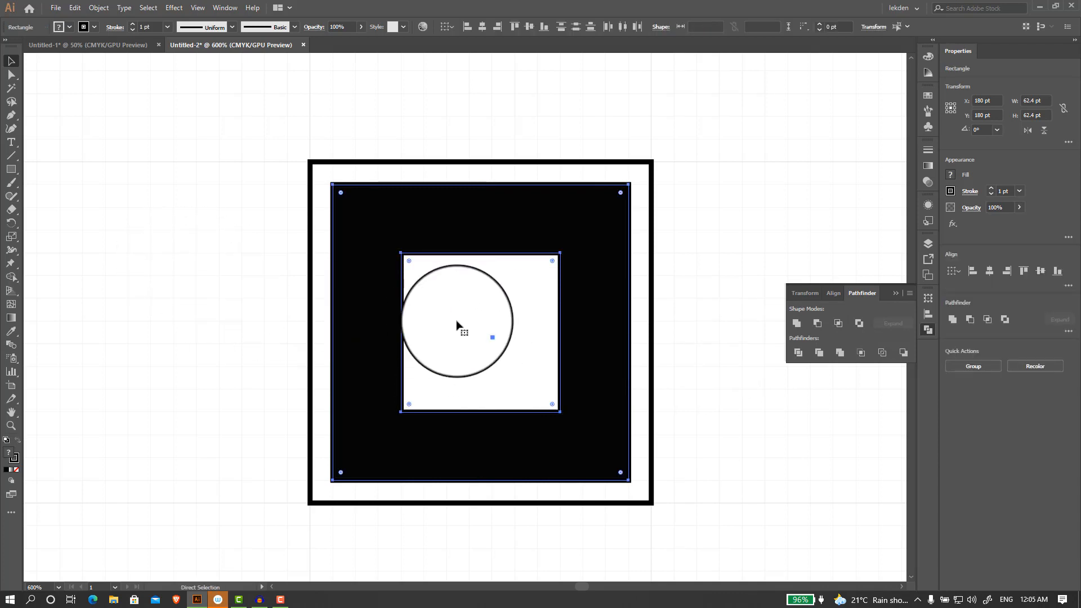
key("ctrl+z")
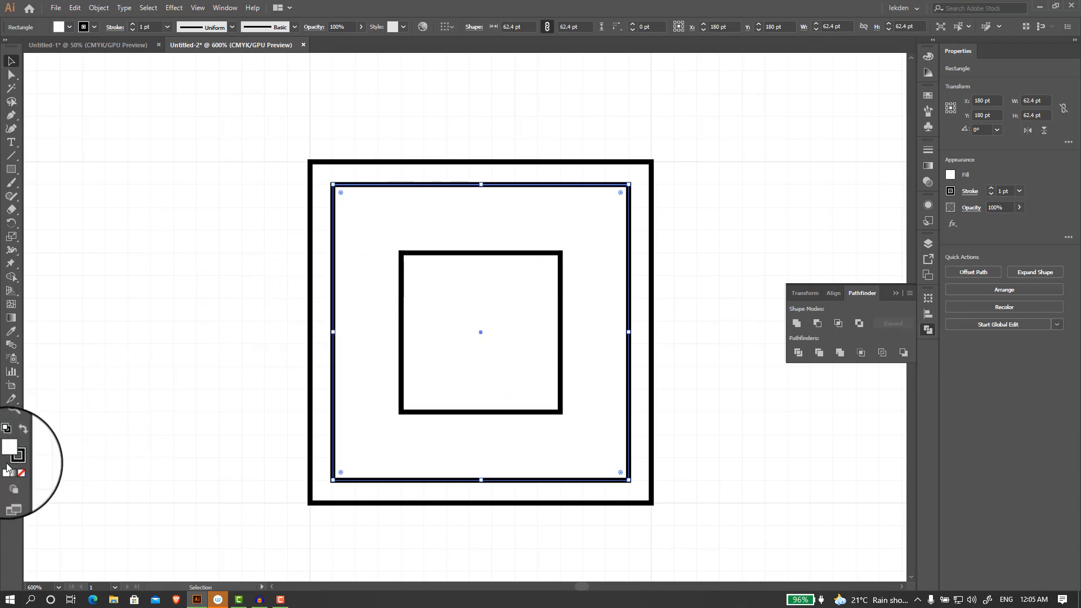
Step: Fill the 62.4 pt middle square with near-black (020202)
left_click(7, 471)
double_click(9, 454)
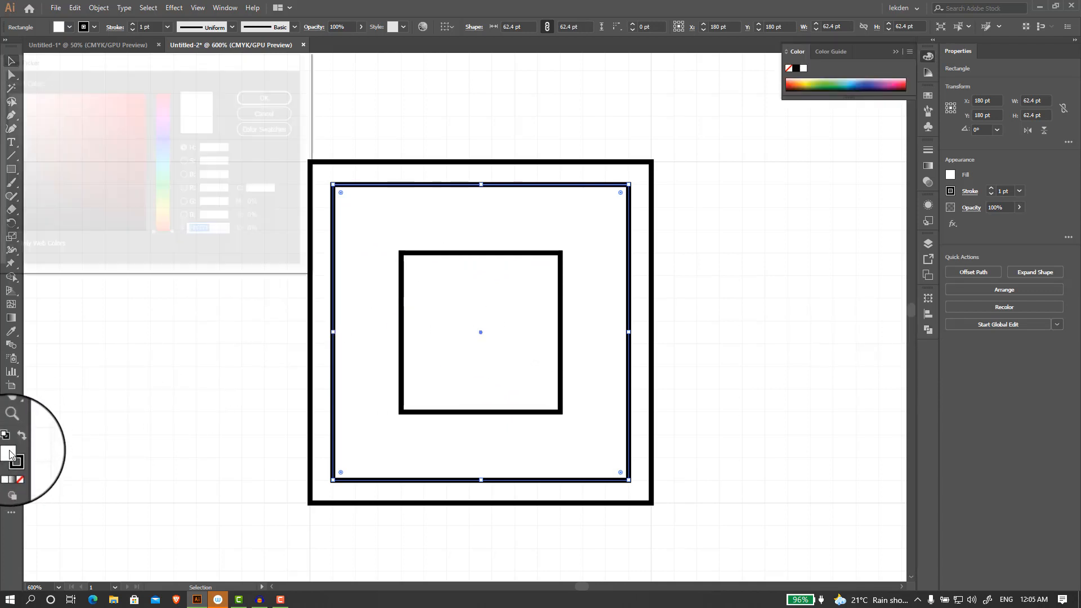
left_click(3, 232)
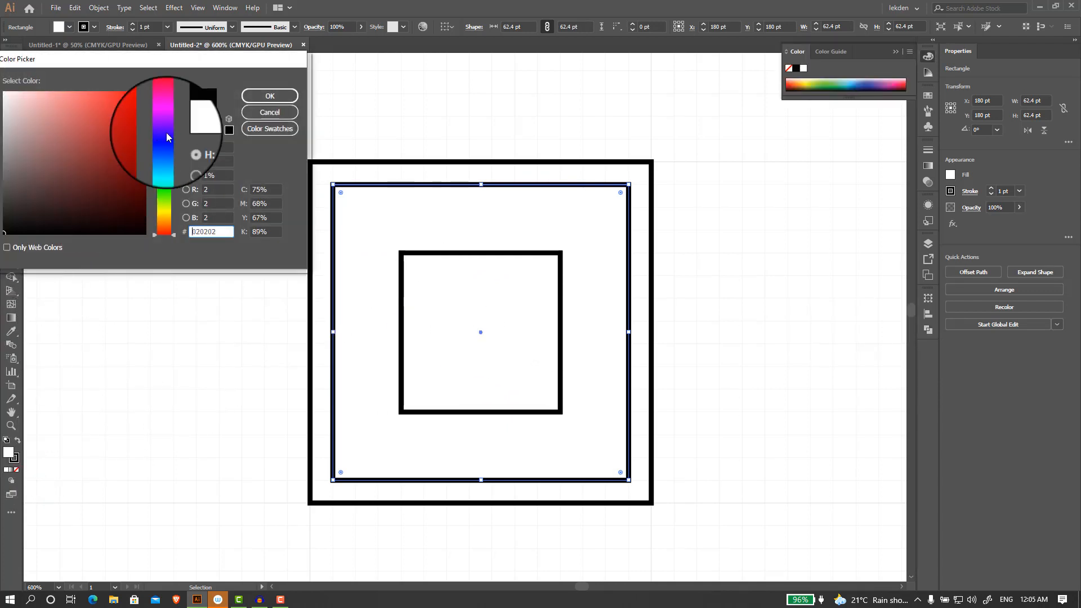
left_click(269, 97)
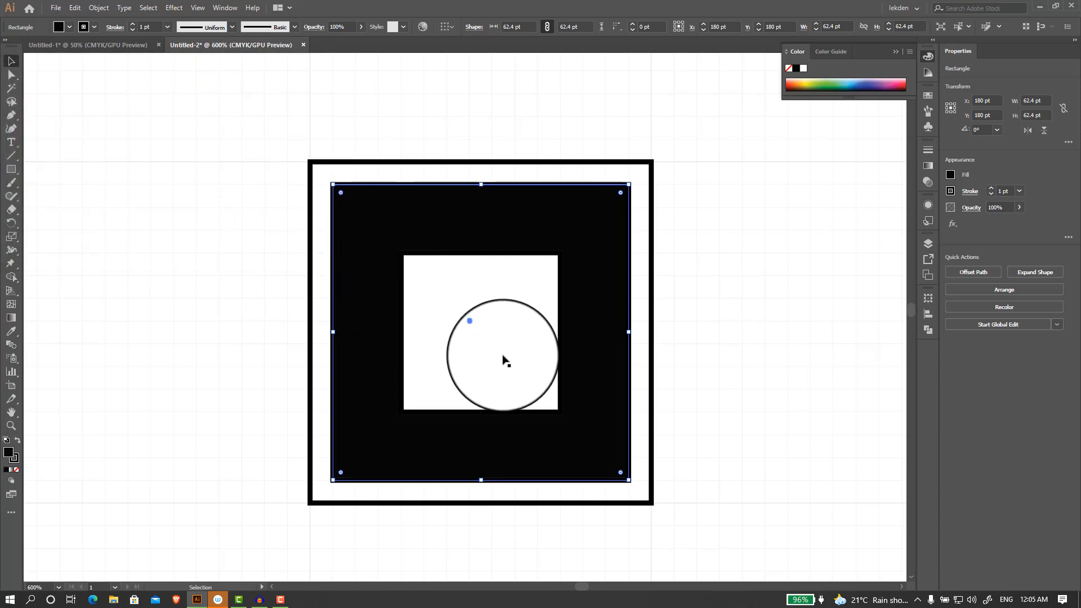
Step: Combine the black middle square and the white inner square into a compound path, then clear the selection
left_click(505, 359, "shift")
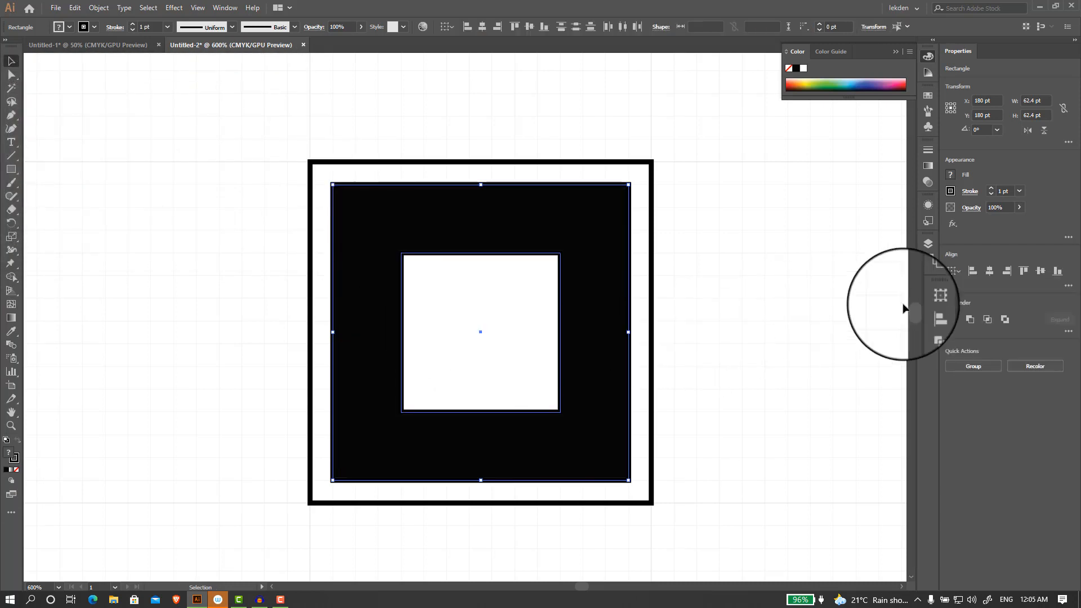
key("ctrl+8")
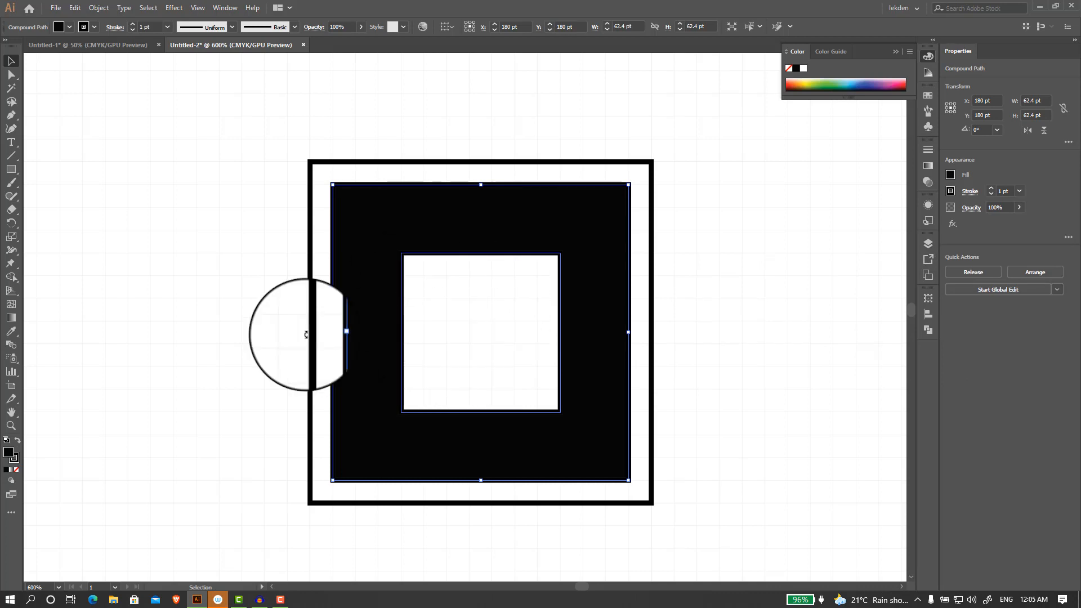
left_click(12, 172)
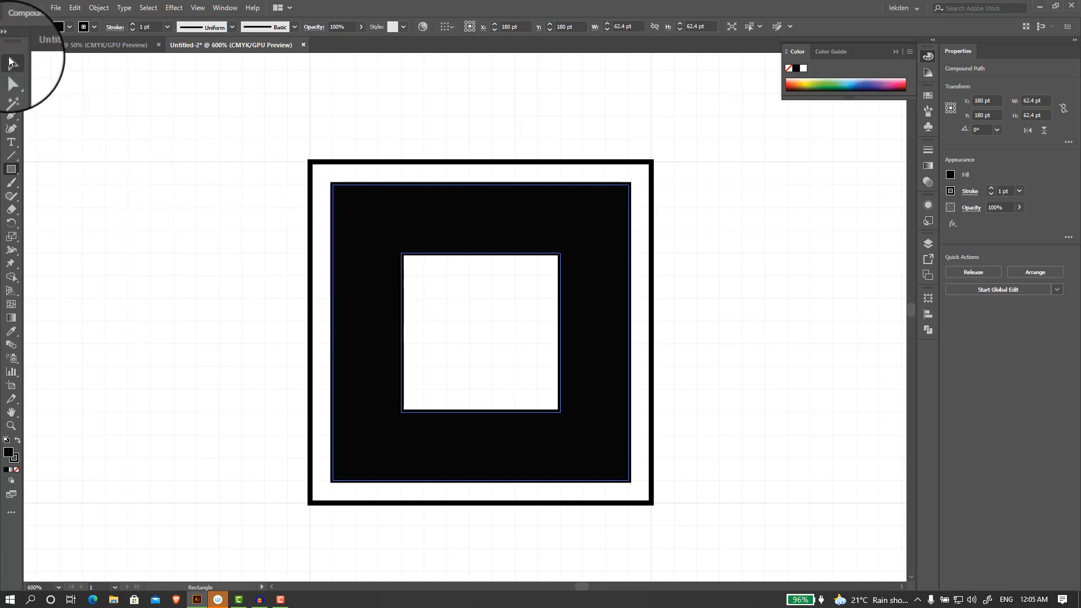
key("ctrl+shift+a")
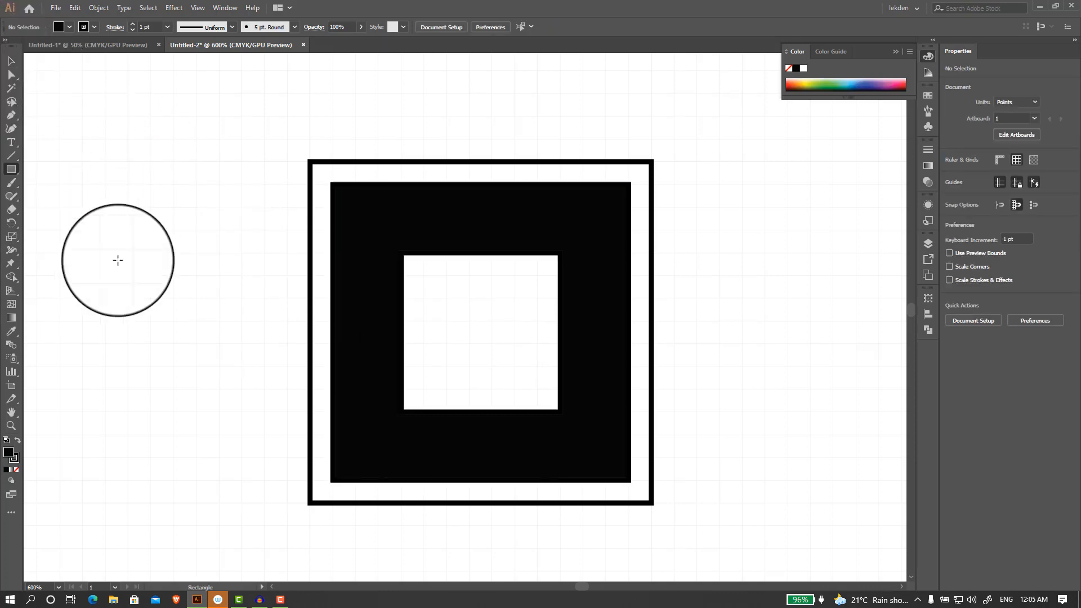
Step: Draw a 24 pt square centred in the opening of the black ring, remove its fill and deselect it
scroll(454, 281, "up", 2)
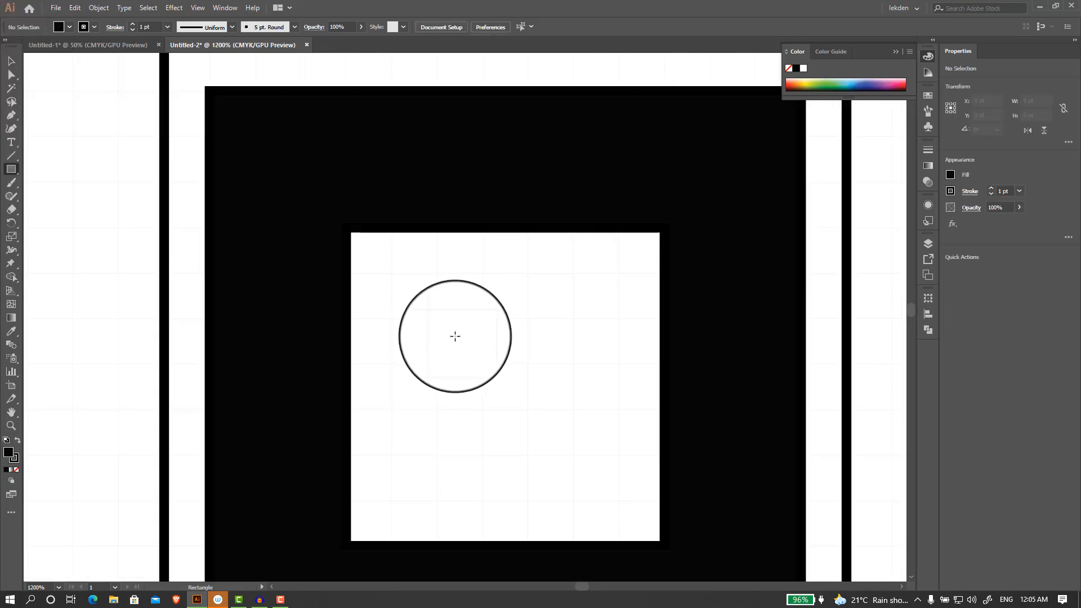
scroll(455, 336, "down", 1)
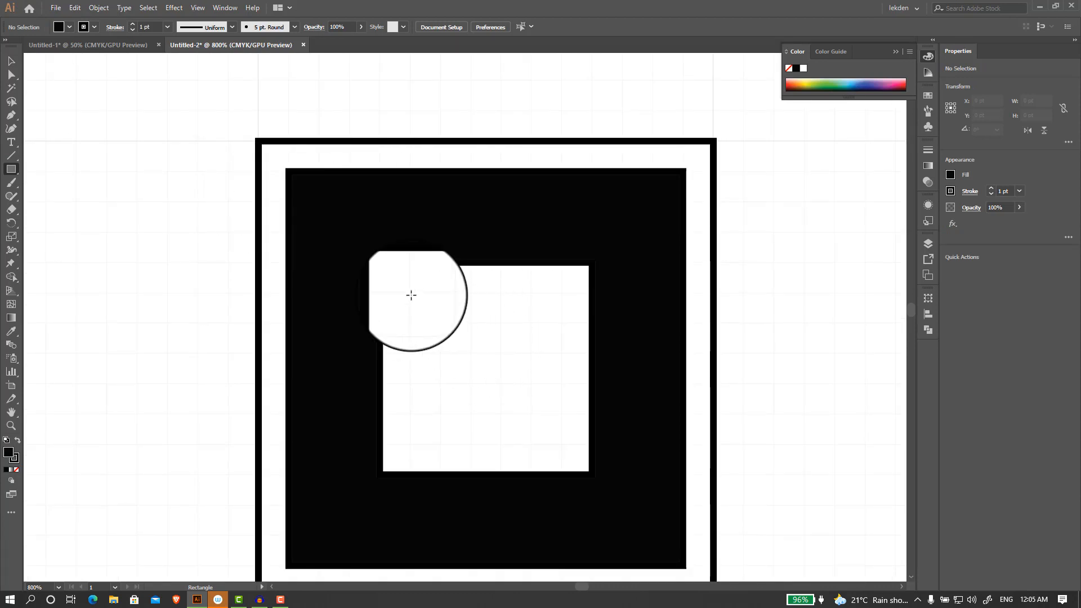
left_click_drag(414, 297, 558, 444)
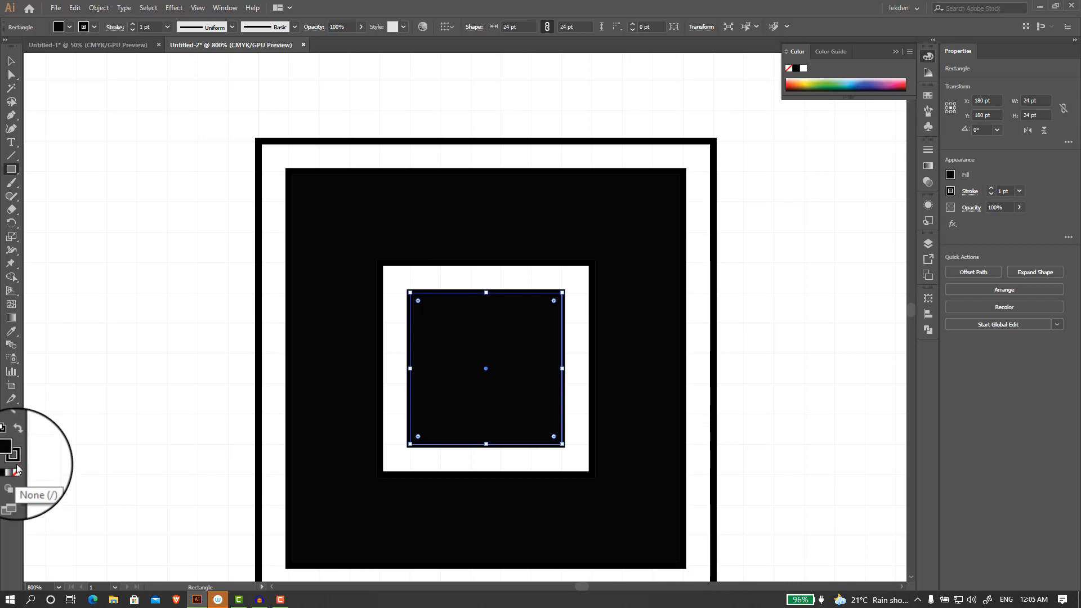
left_click(16, 470)
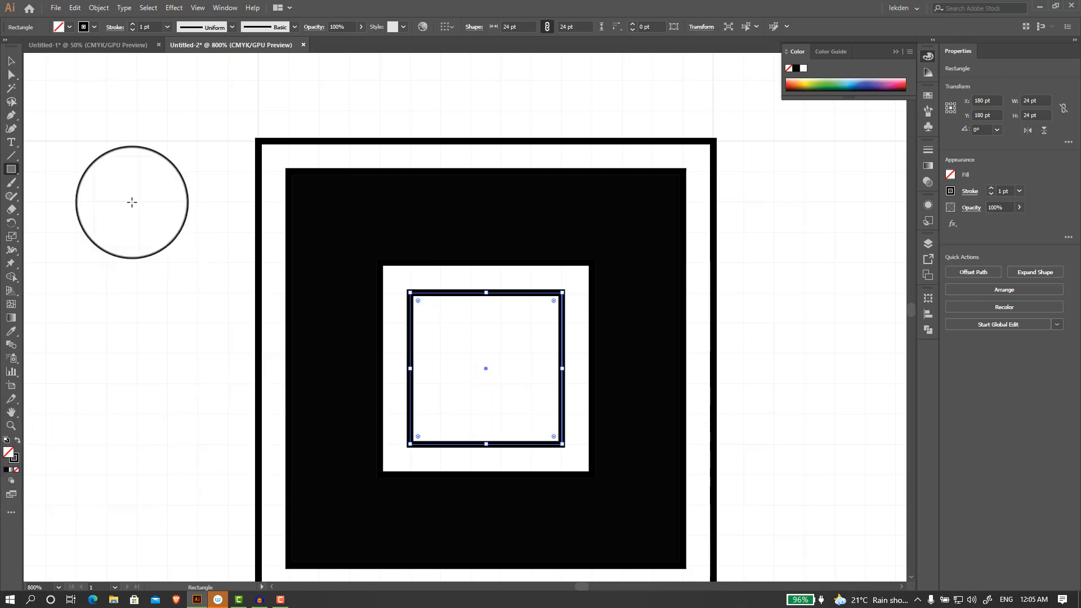
left_click(12, 61)
left_click(111, 162)
Step: Select all the concentric squares and duplicate the set straight down to Y 228 pt, overlapping the original
key("ctrl+minus")
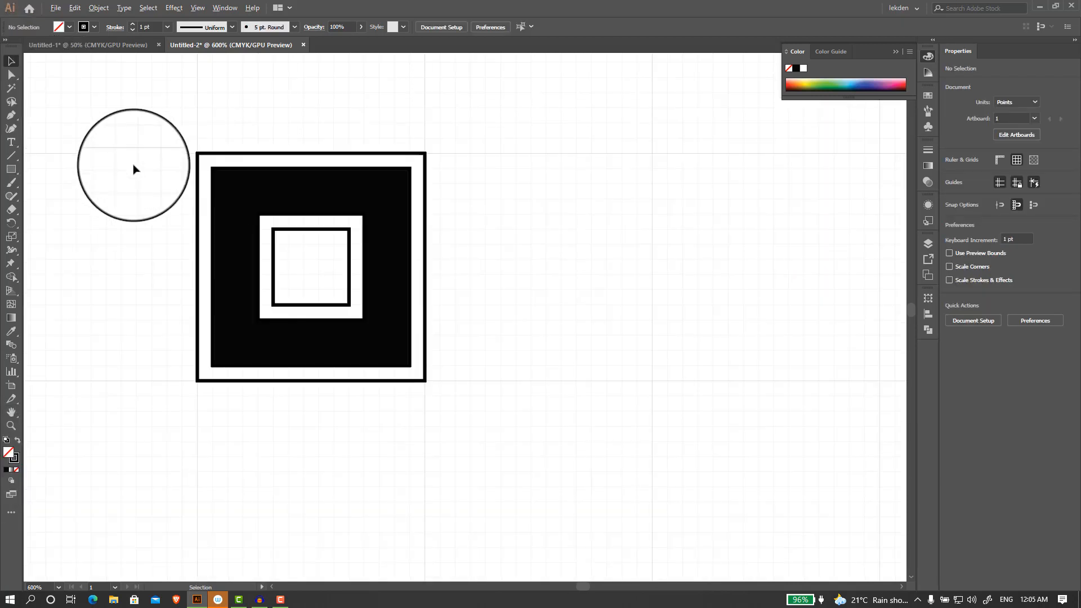
scroll(157, 175, "down", 1)
scroll(162, 179, "down", 1)
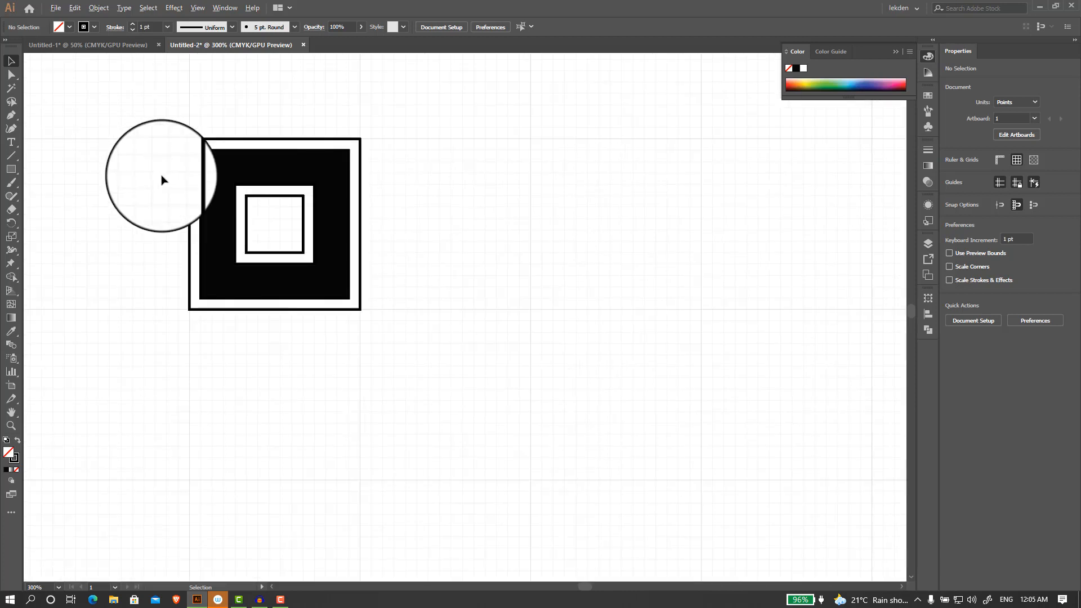
scroll(162, 179, "up", 1)
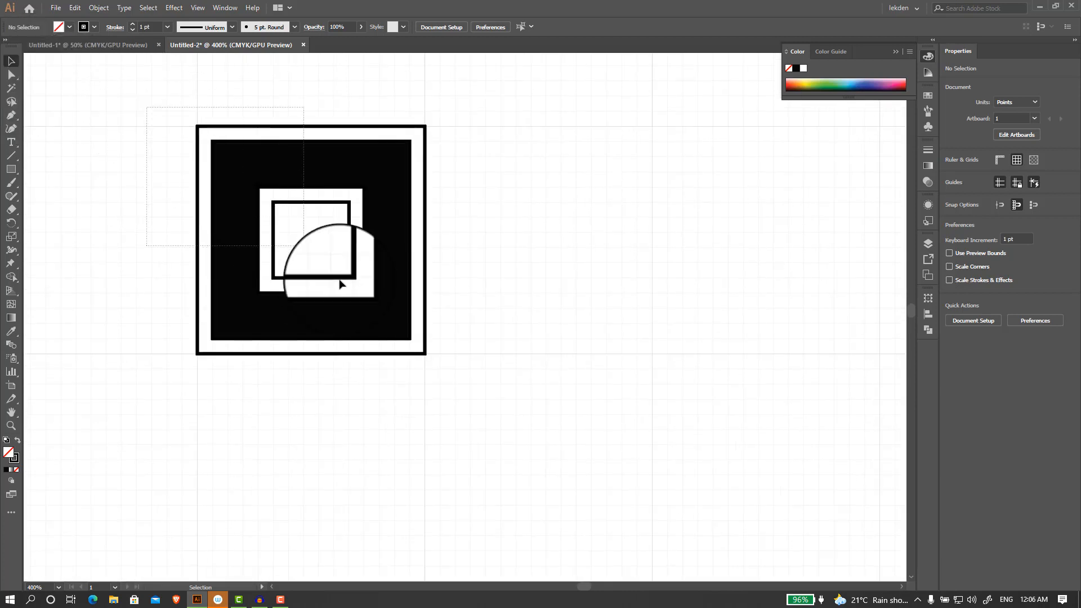
left_click_drag(340, 284, 373, 303)
scroll(372, 303, "down", 2)
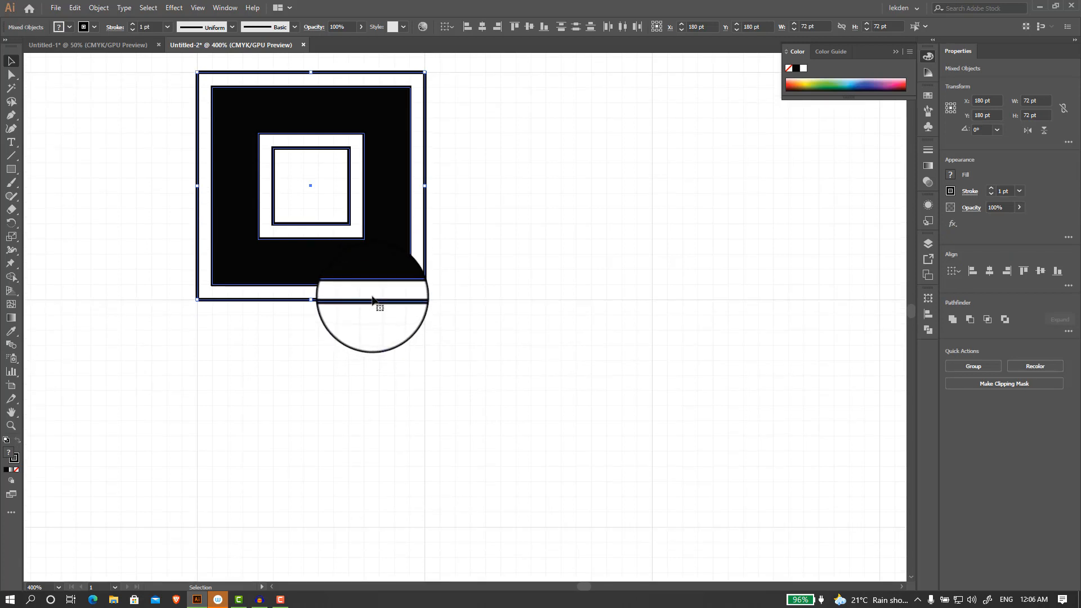
left_click_drag(372, 297, 367, 288)
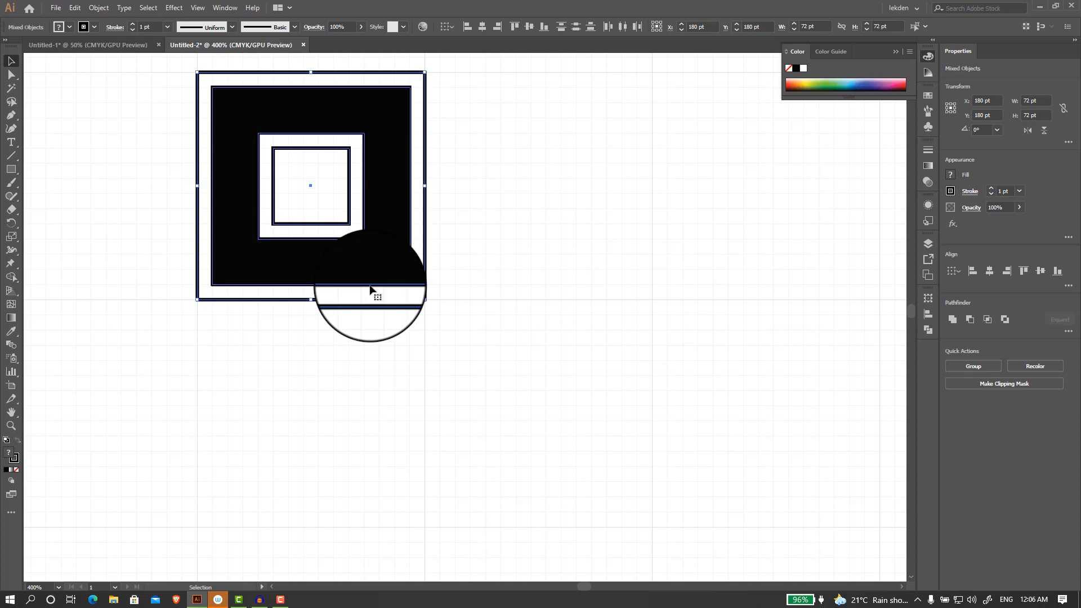
left_click_drag(370, 288, 327, 272)
key("ctrl+minus")
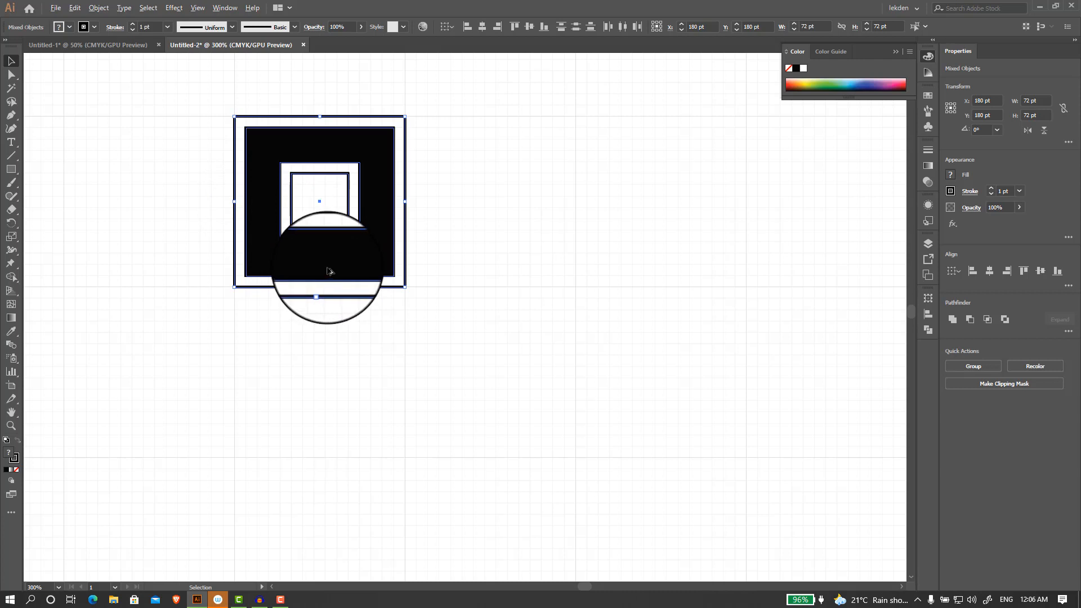
left_click_drag(329, 272, 326, 376)
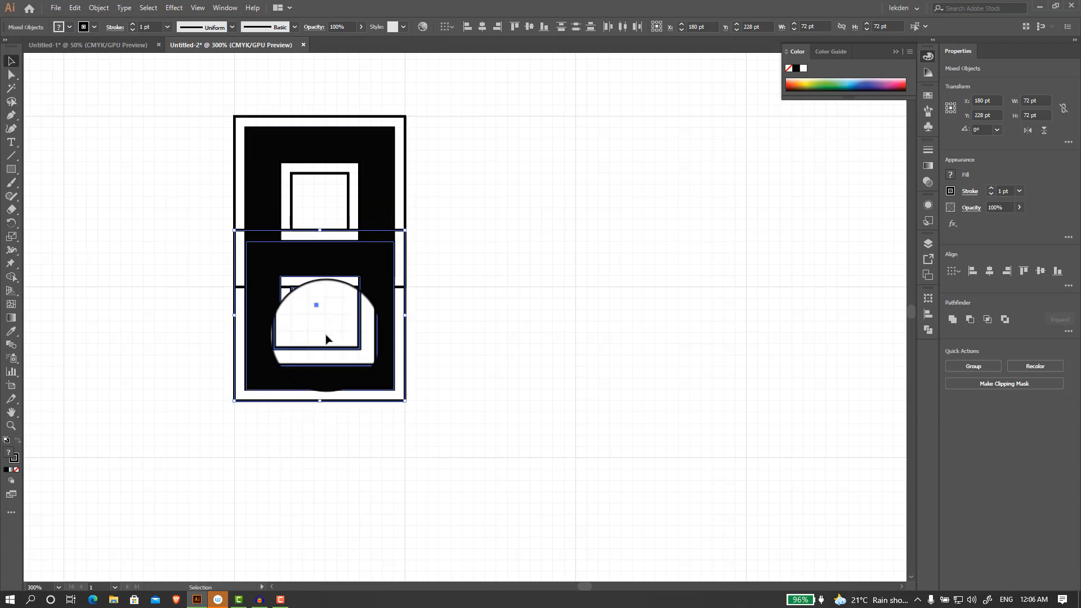
scroll(307, 259, "up", 4)
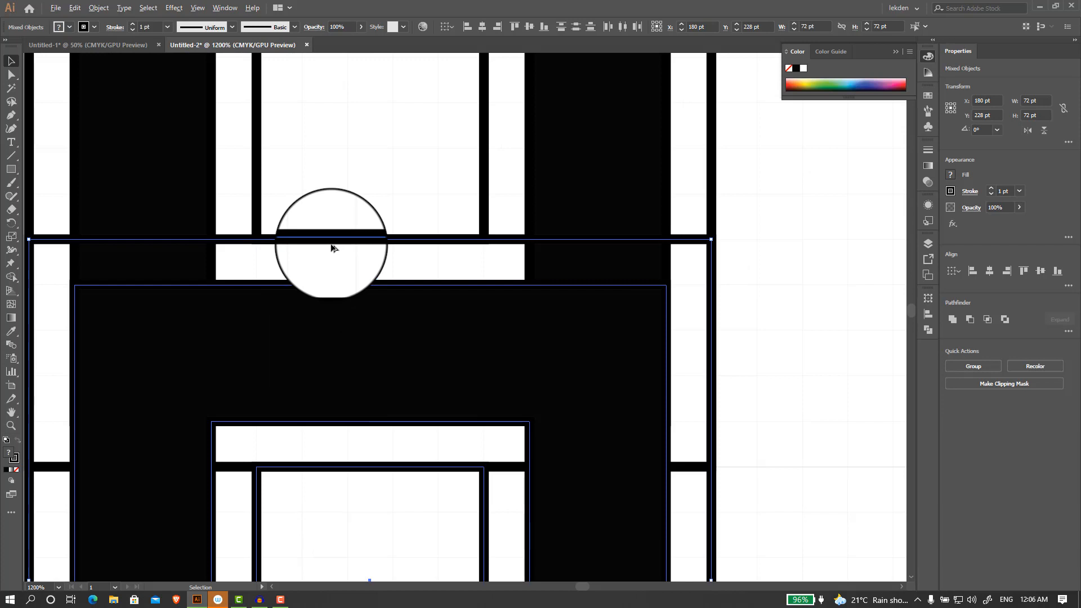
scroll(331, 248, "down", 3)
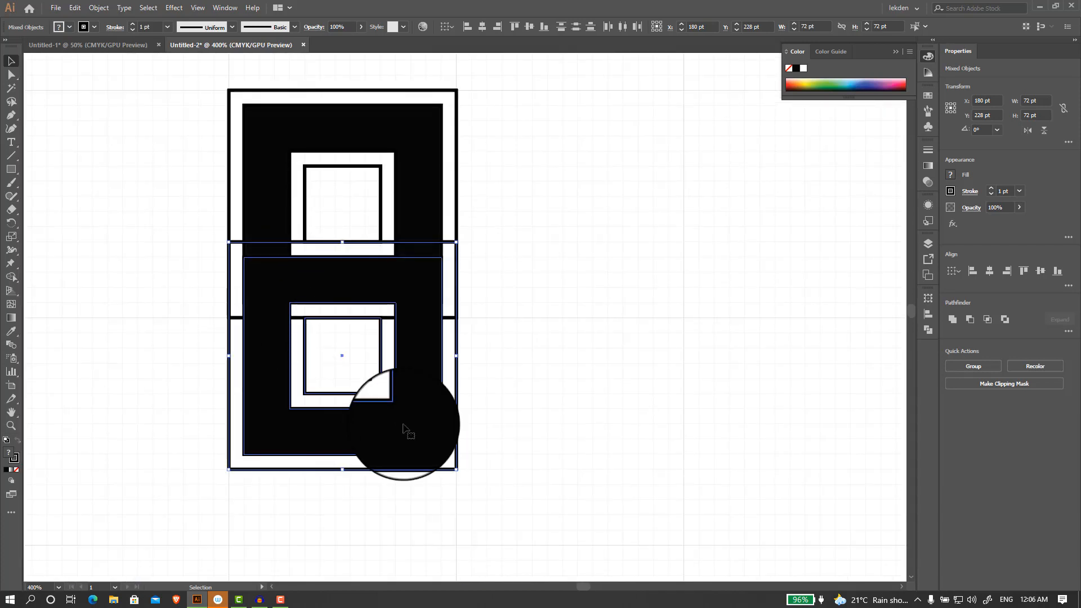
Step: Repeat the downward duplication twice to build a column of four overlapping square sets, and deselect
key("ctrl+d")
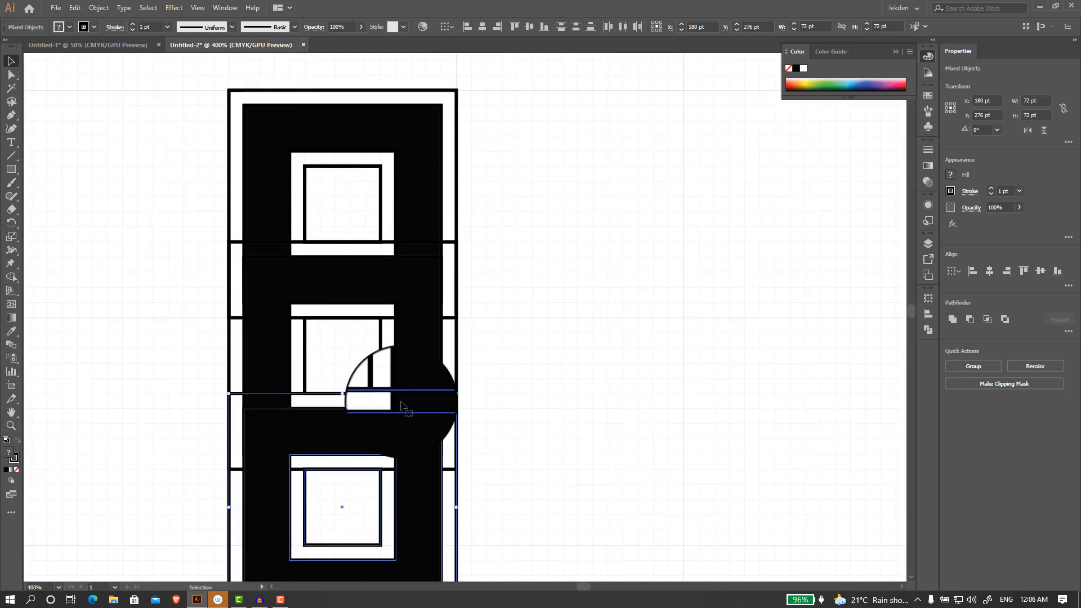
scroll(400, 404, "down", 1)
key("ctrl+d")
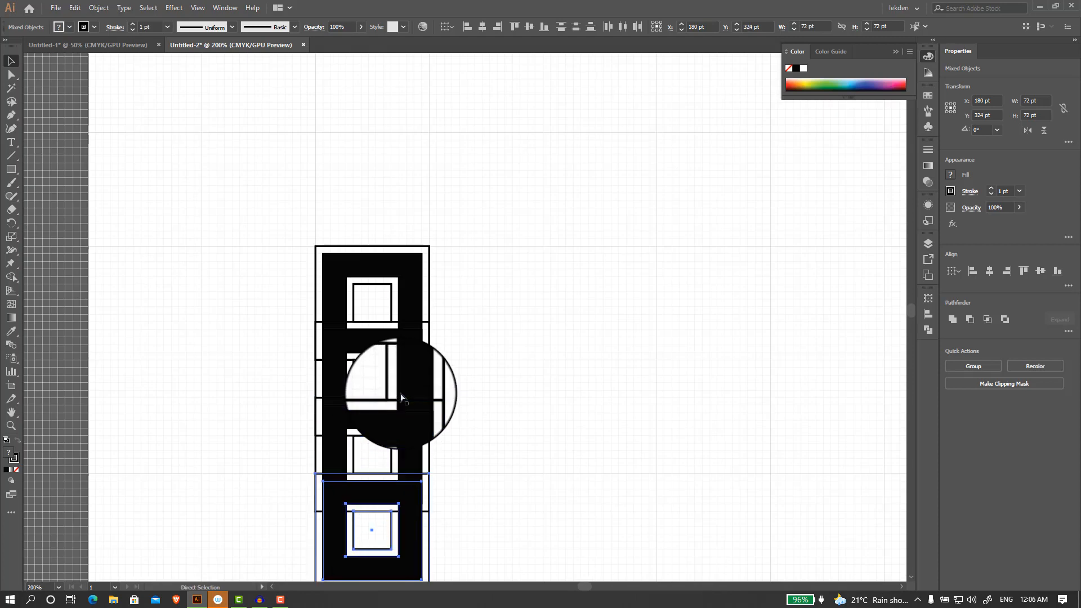
scroll(408, 382, "down", 2)
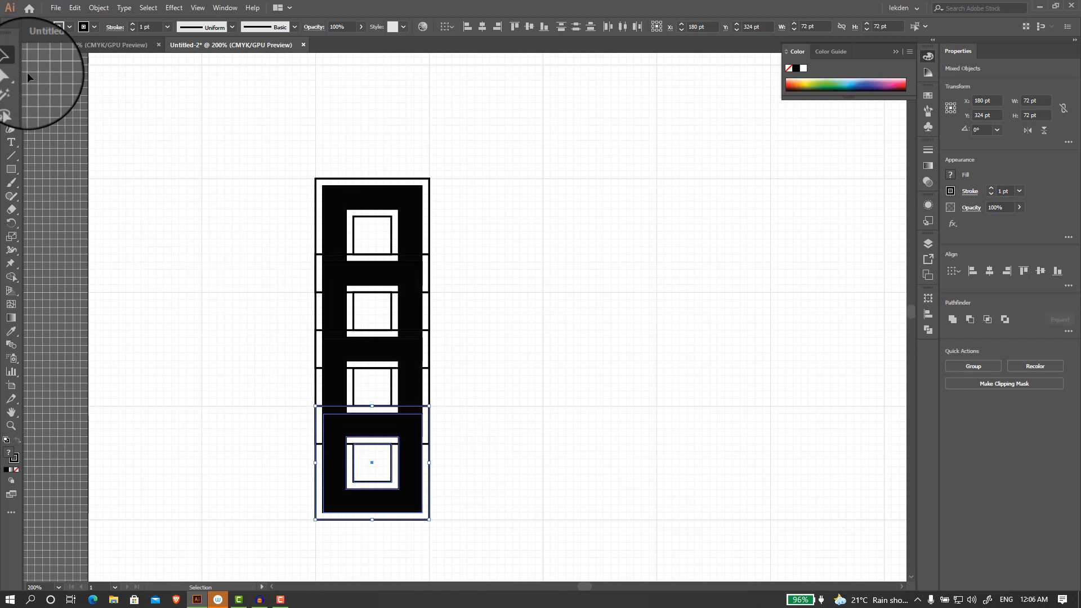
left_click(200, 140)
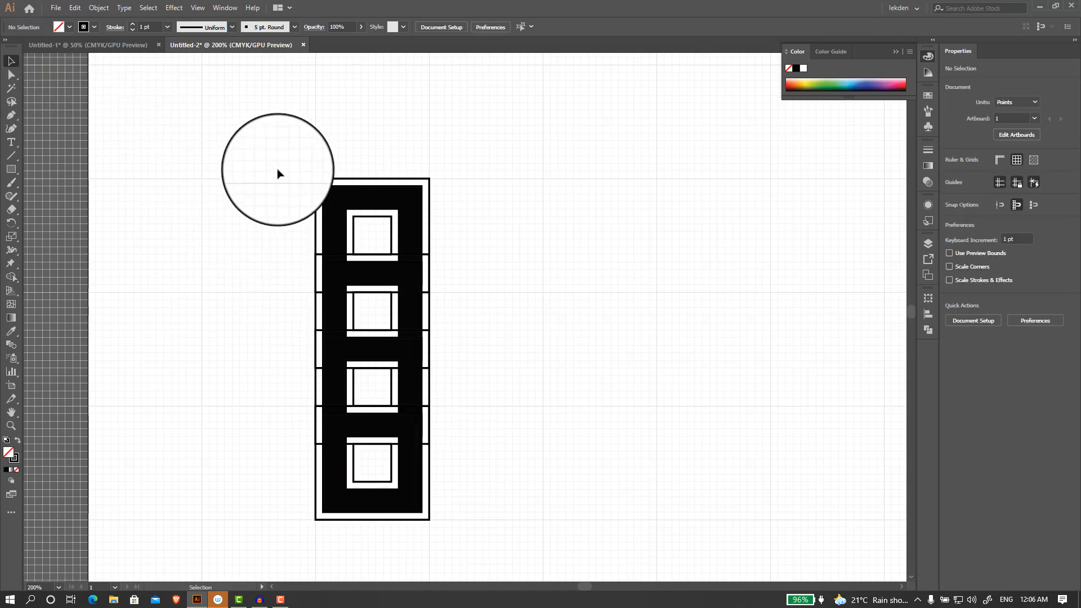
Step: Duplicate the whole column horizontally to X 228 pt and repeat the copy twice to form a four-by-four grid
key("ctrl+a")
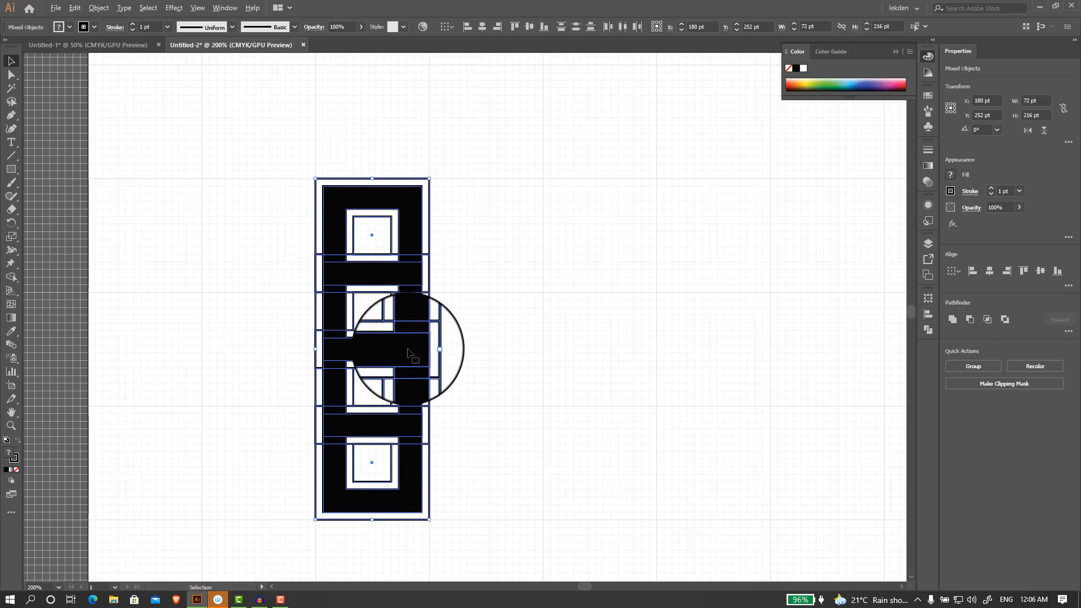
left_click_drag(411, 352, 486, 350)
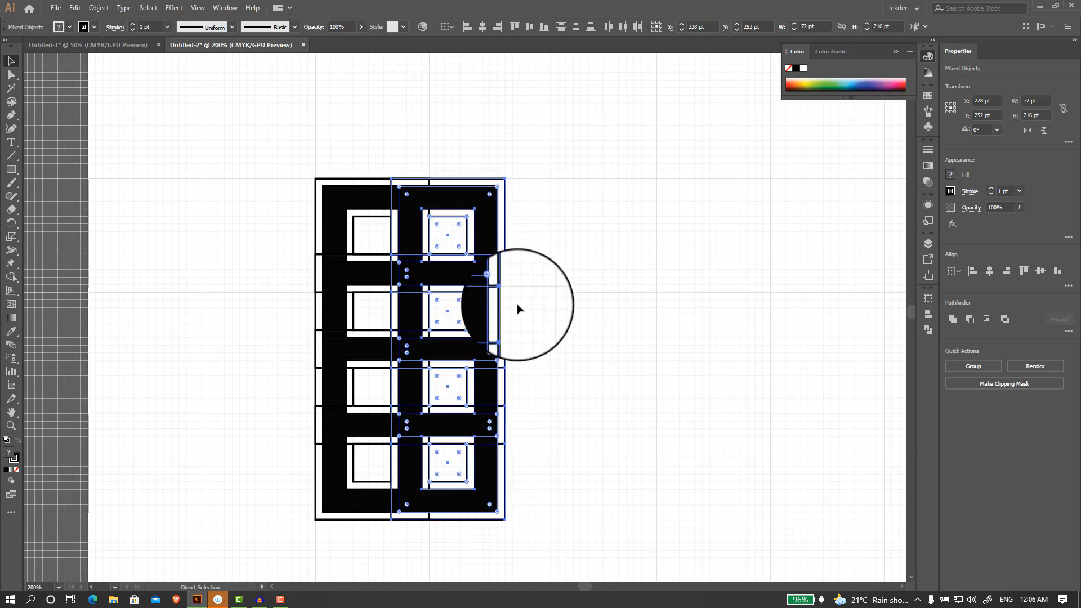
key("ctrl+d")
key("ctrl+d")
left_click(708, 323)
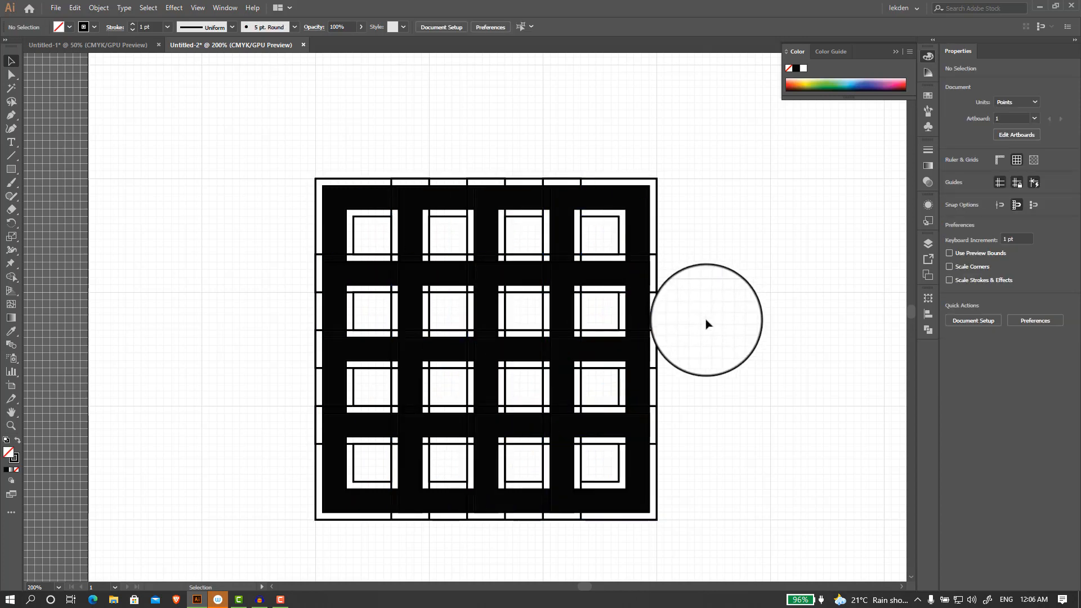
Step: Select the whole four-by-four grid, rotate it 45° clockwise (315°) into a diamond and deselect it
scroll(708, 324, "down", 1)
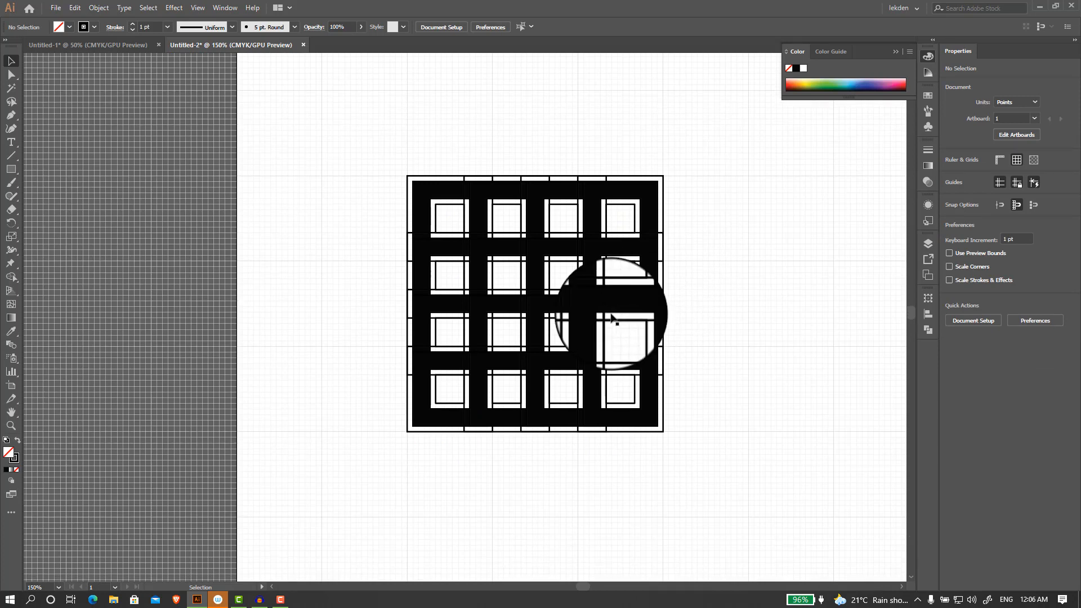
left_click_drag(330, 150, 682, 434)
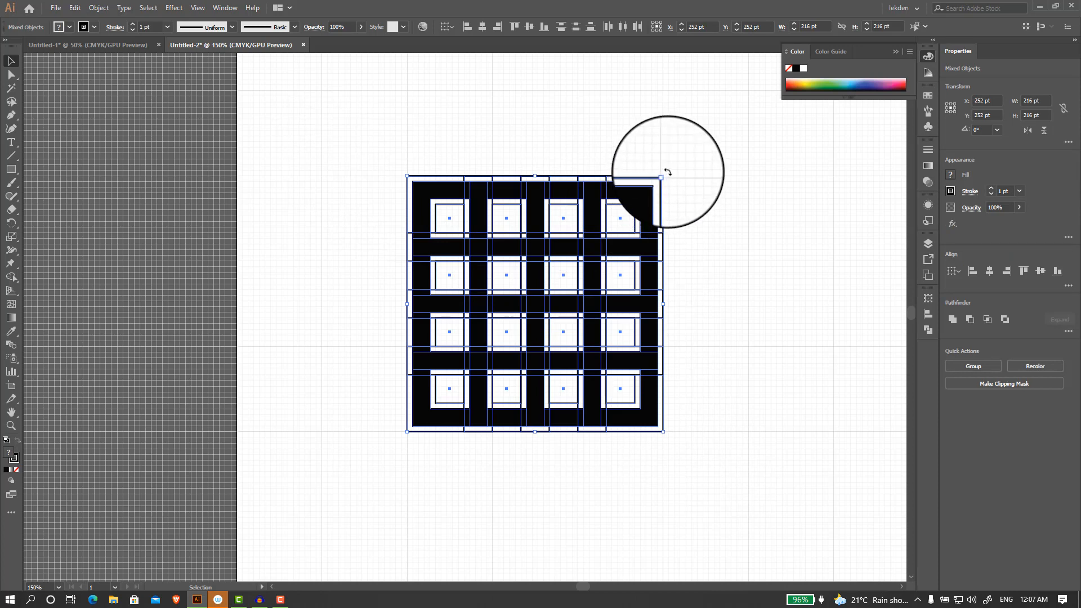
left_click_drag(668, 172, 708, 255)
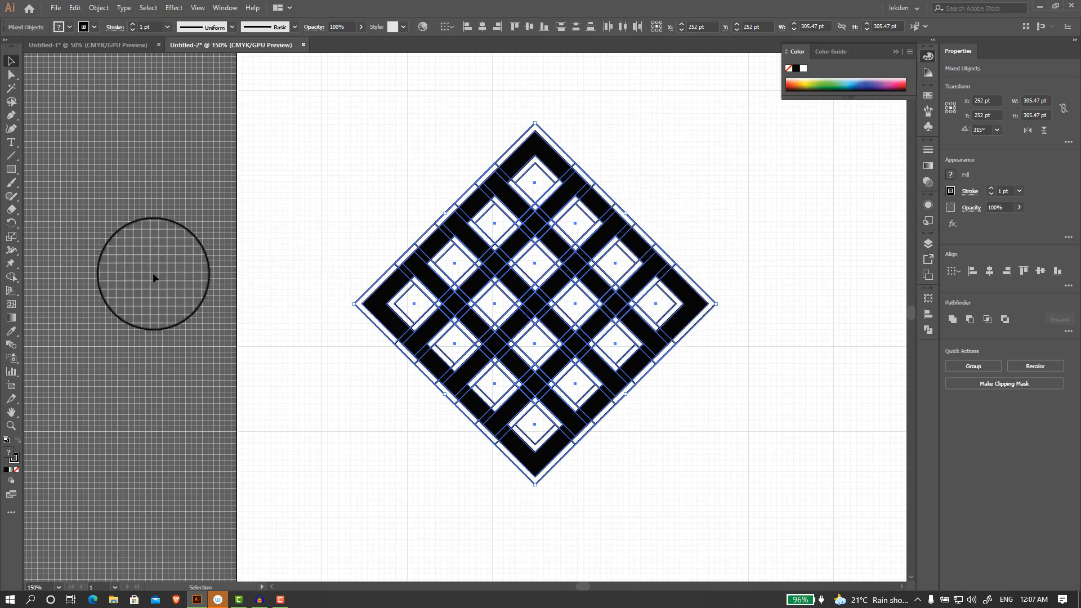
left_click(338, 182)
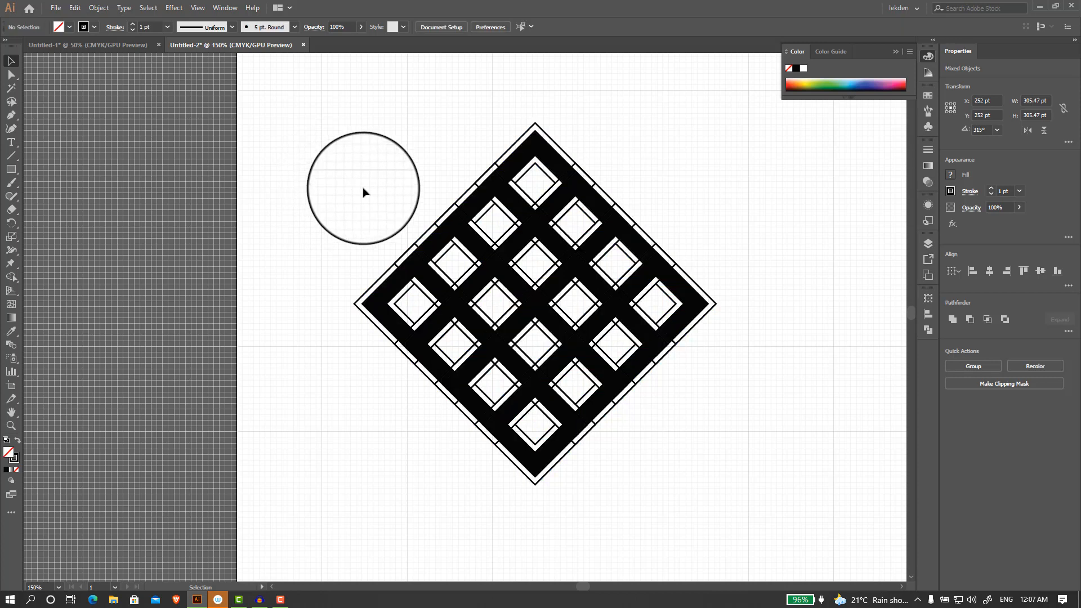
Step: Delete the black square ring that is second from the diamond's top corner along its upper-right edge
scroll(669, 200, "up", 1)
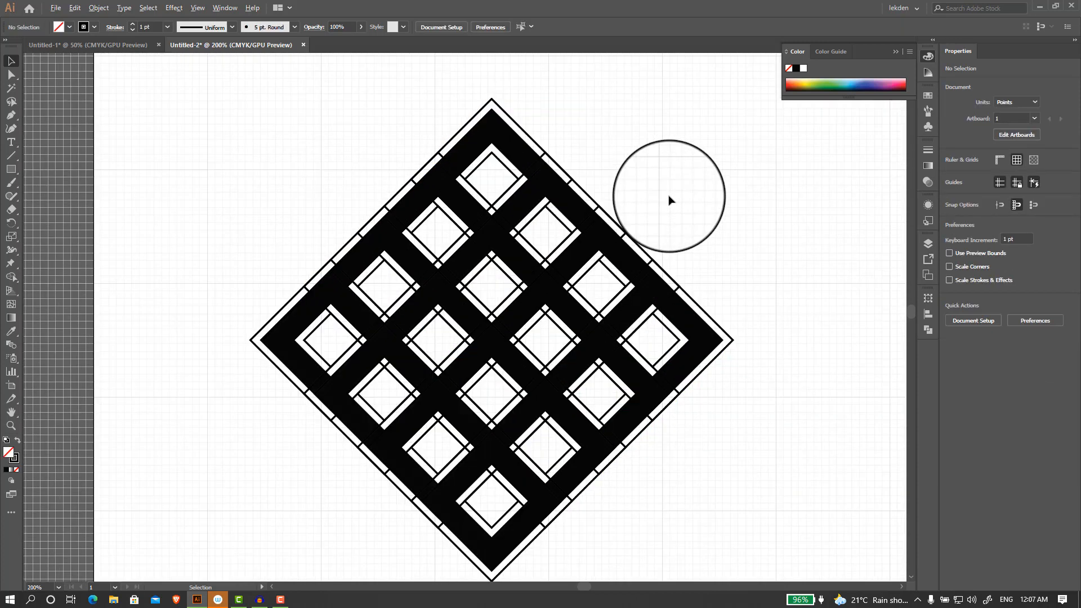
scroll(669, 200, "down", 1)
scroll(634, 196, "up", 1)
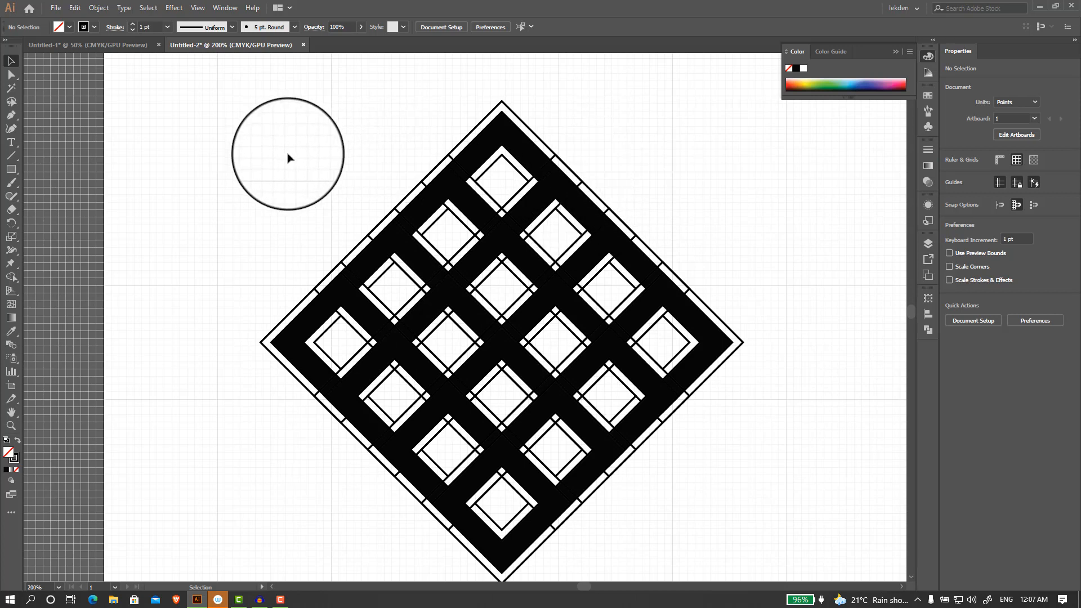
left_click(584, 211)
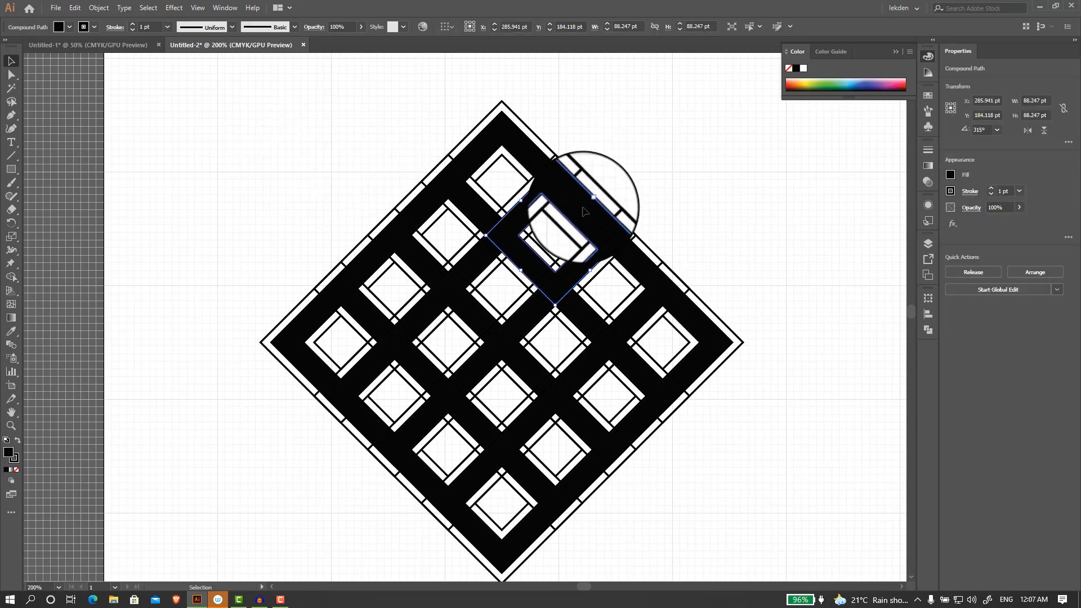
key("Delete")
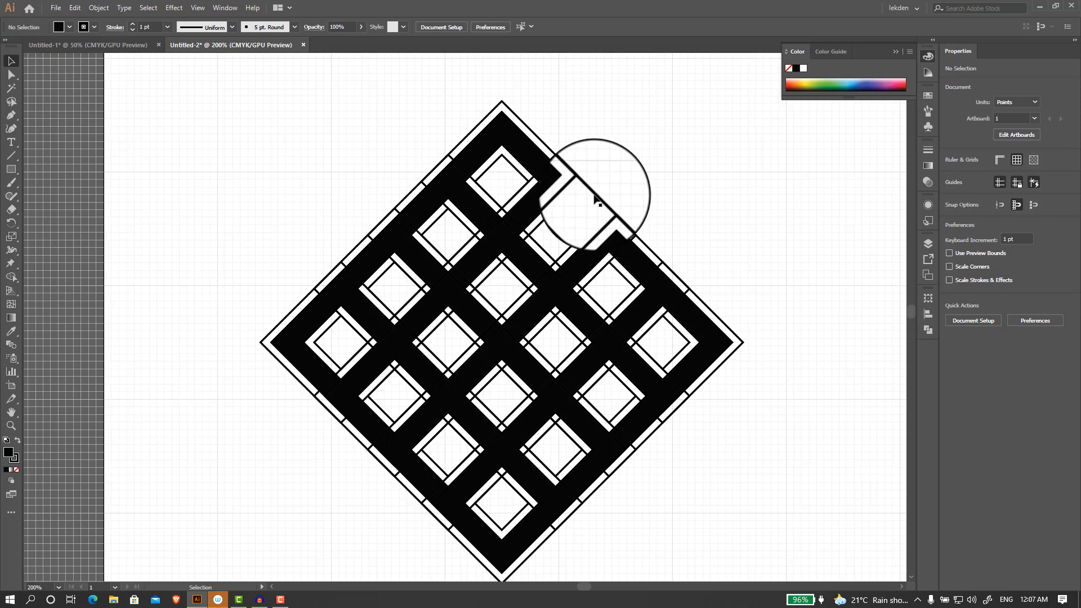
Step: Delete the remaining outline squares of the set second from the diamond's top corner along its upper-right edge
left_click(591, 194)
key("Delete")
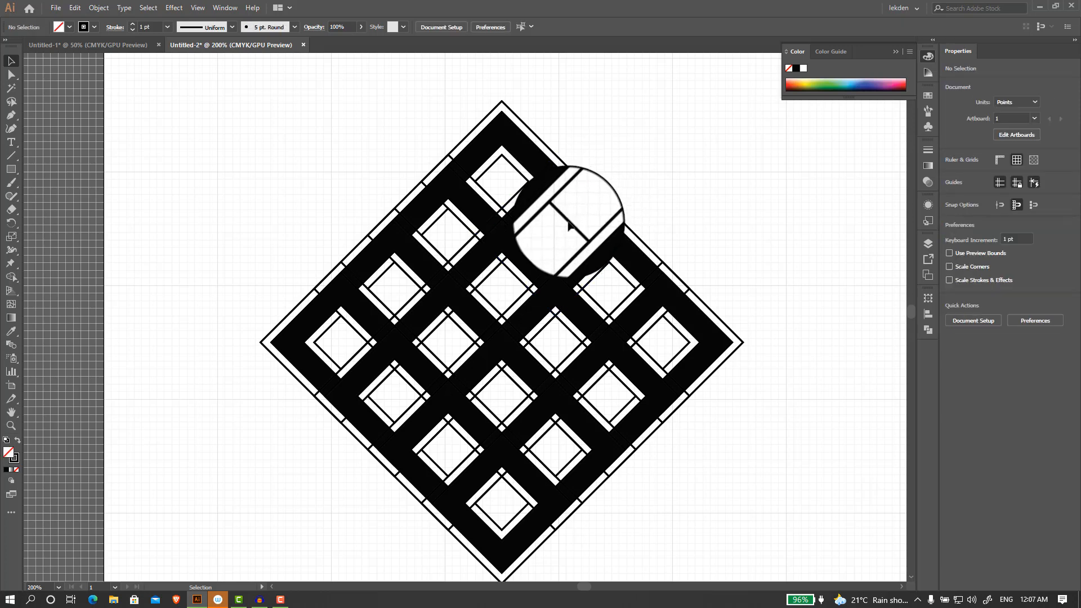
key("Delete")
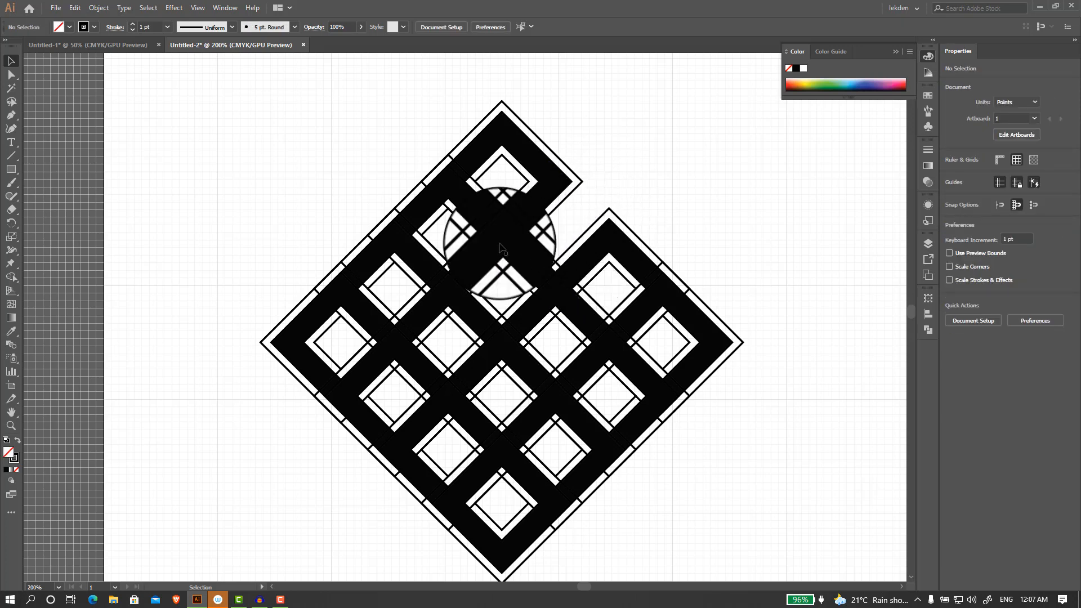
Step: Delete the whole square set second from the diamond's top corner along its upper-left edge
left_click(408, 200)
key("Delete")
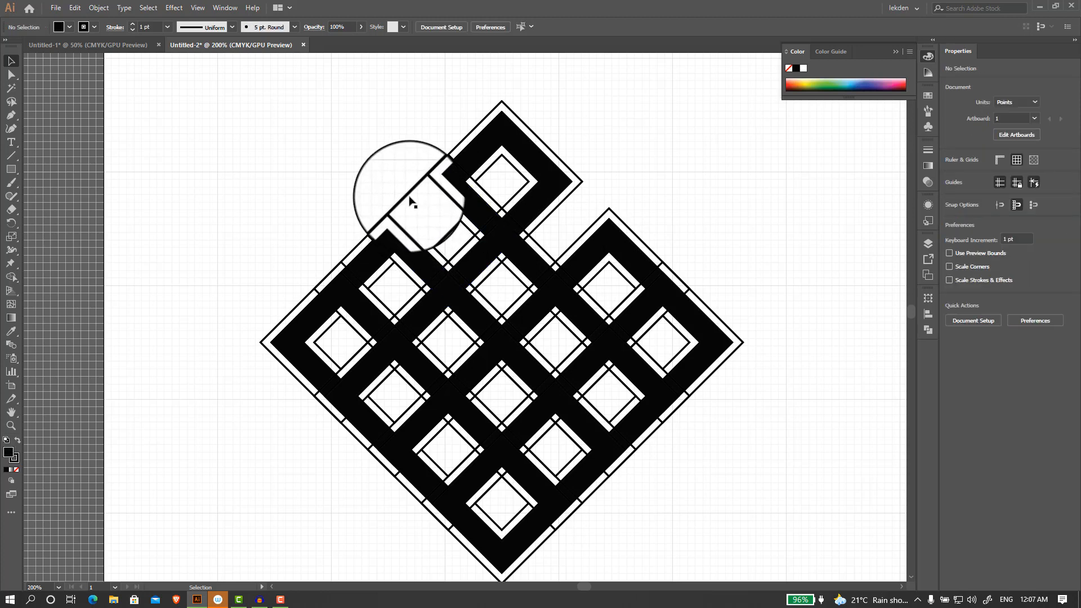
key("Delete")
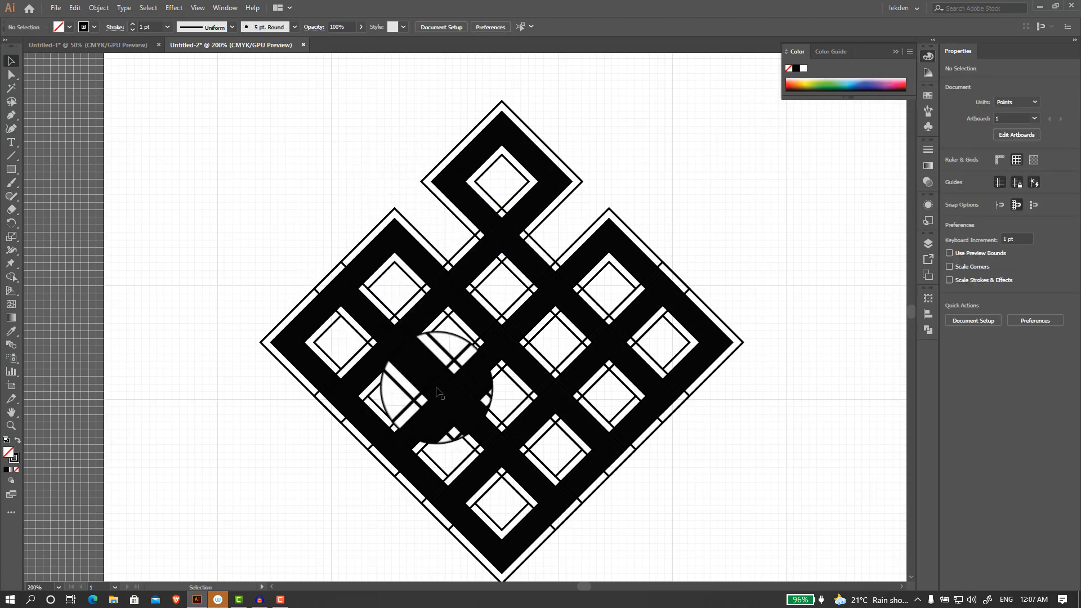
Step: Delete the black ring and both outline squares of the set next to the bottom corner on the lower-left edge
scroll(428, 282, "down", 1)
scroll(484, 355, "down", 2)
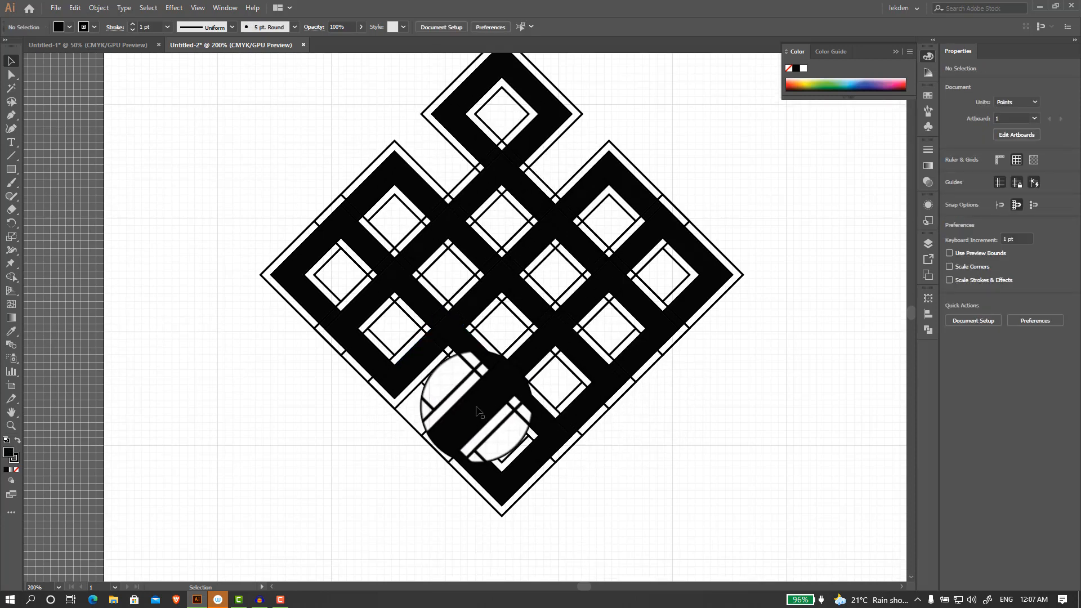
left_click(442, 394)
key("Delete")
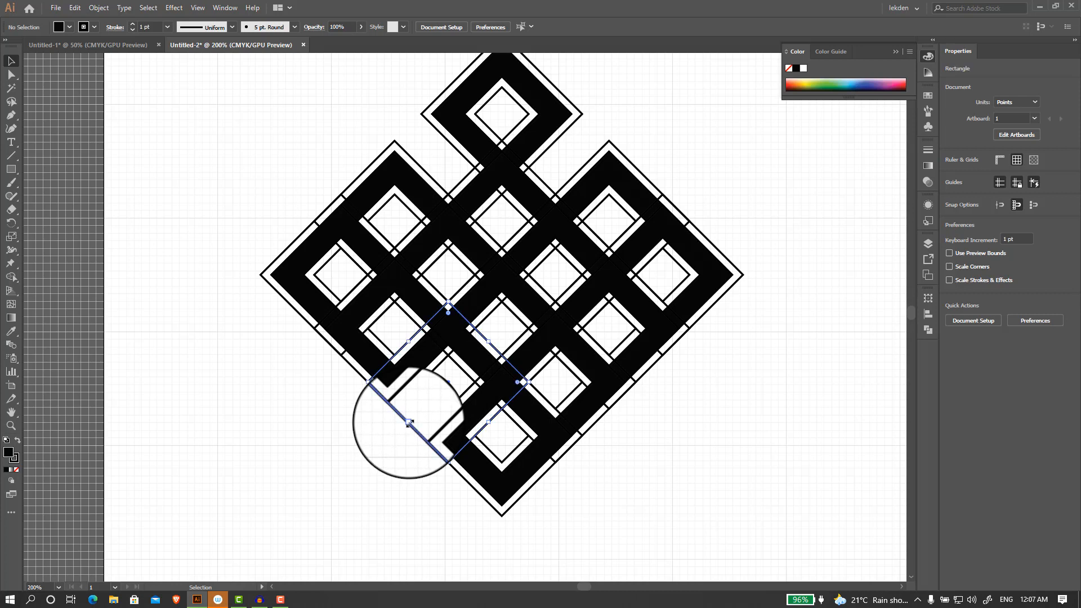
left_click(442, 405)
left_click(438, 402)
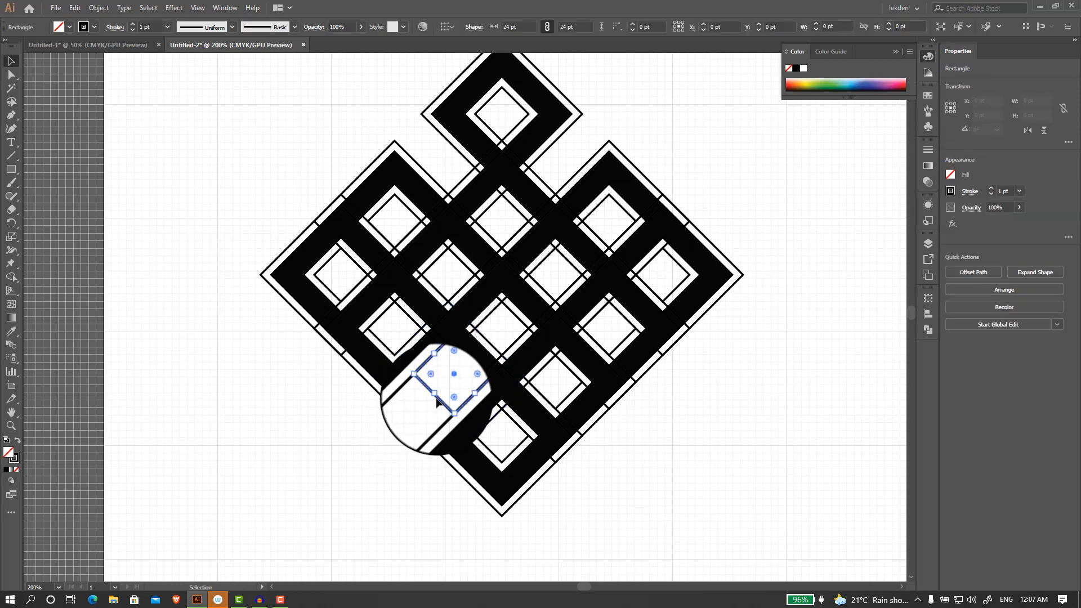
key("Delete")
Step: Delete the black ring and both outline squares of the set next to the bottom corner on the lower-right edge
left_click(585, 416)
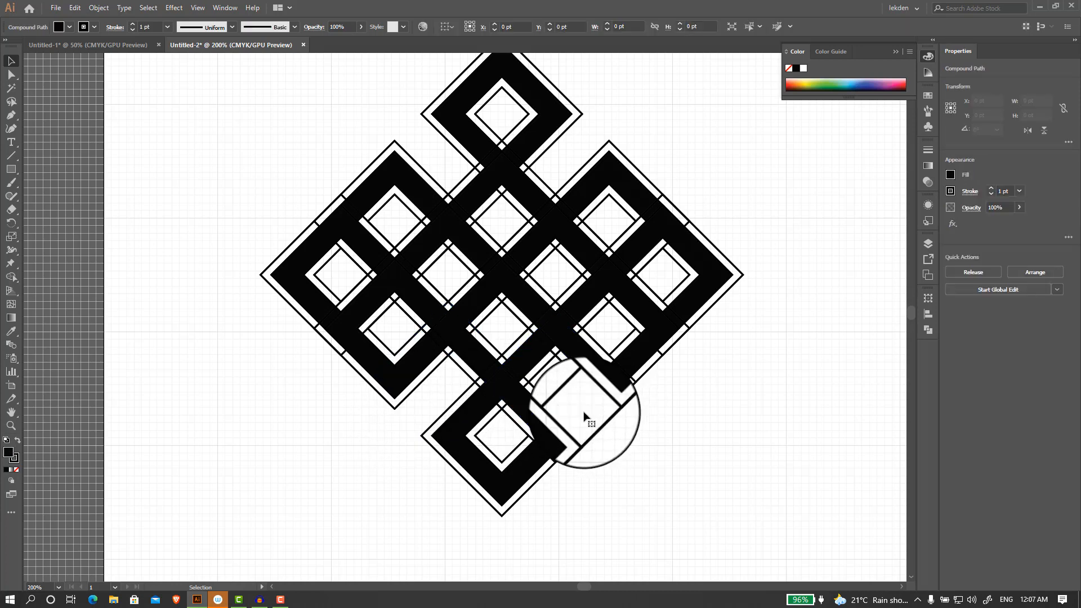
key("Delete")
left_click(574, 408)
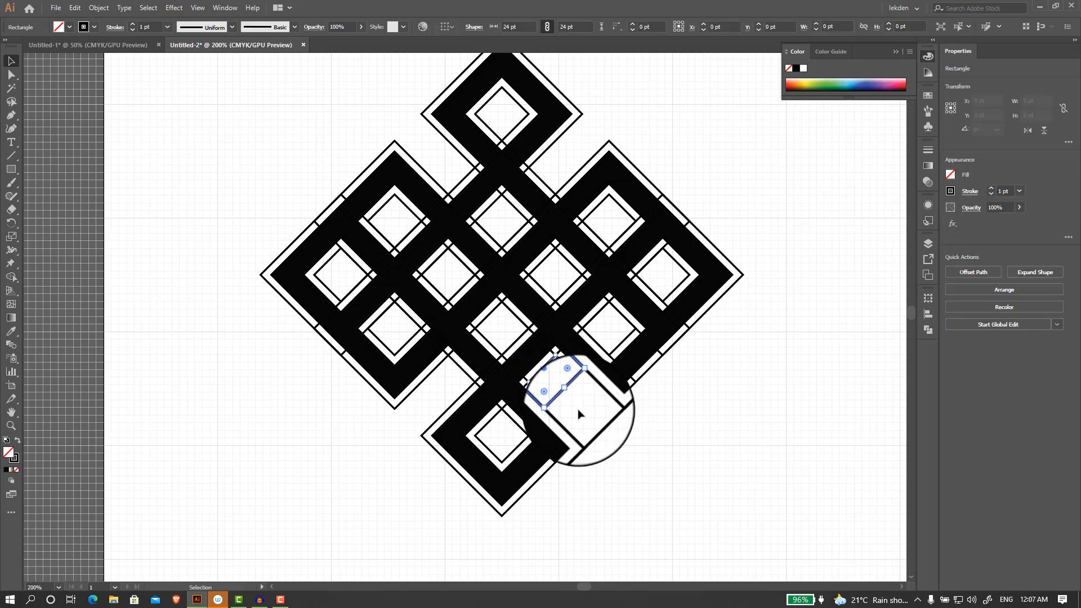
key("Delete")
left_click(595, 428)
key("Delete")
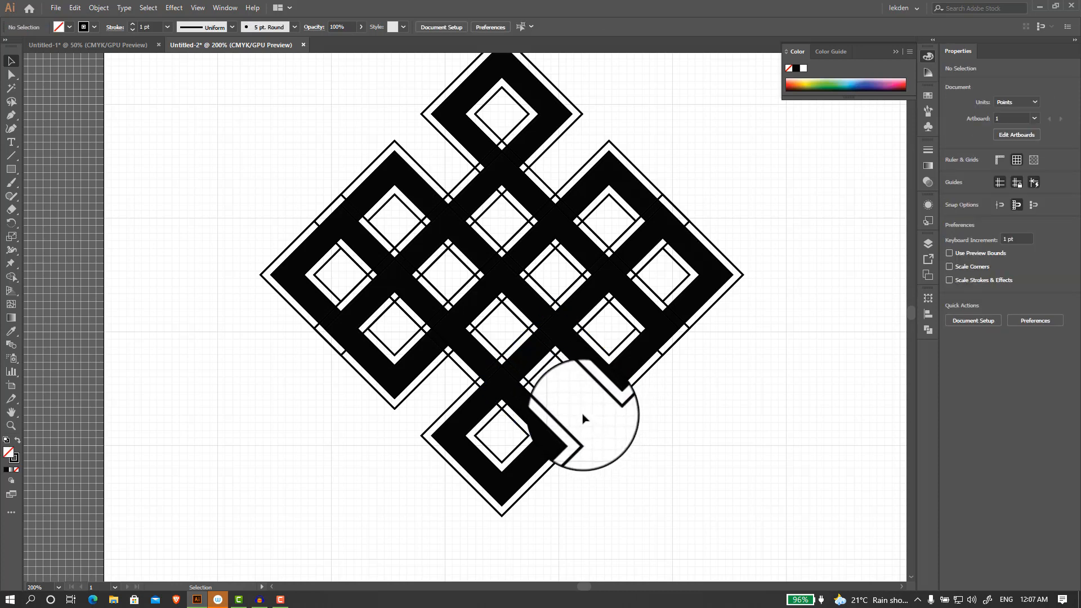
scroll(560, 400, "up", 1)
scroll(561, 400, "up", 1)
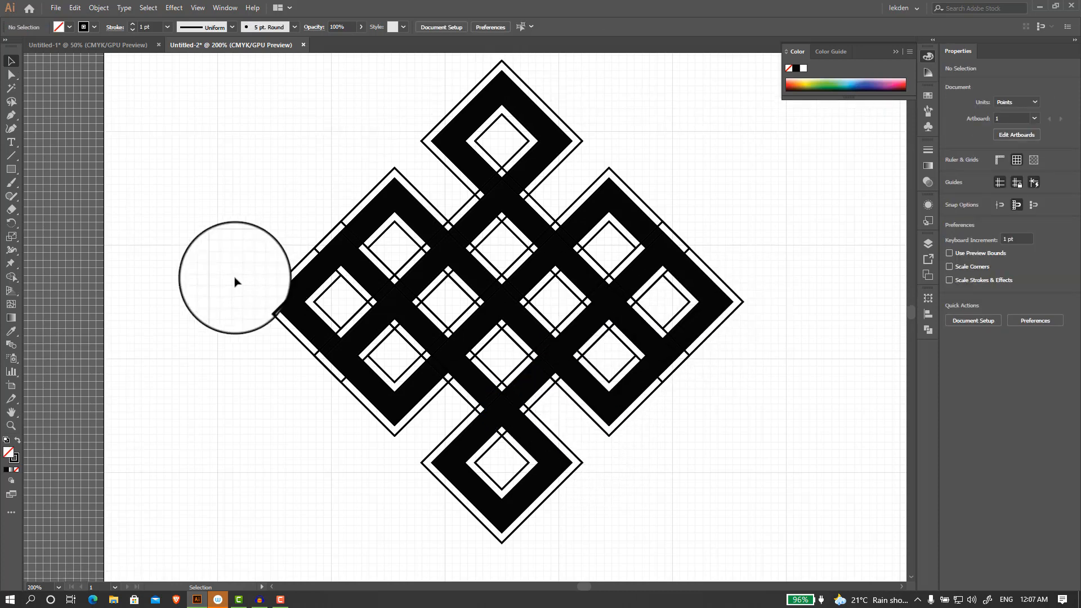
left_click(698, 315)
key("Delete")
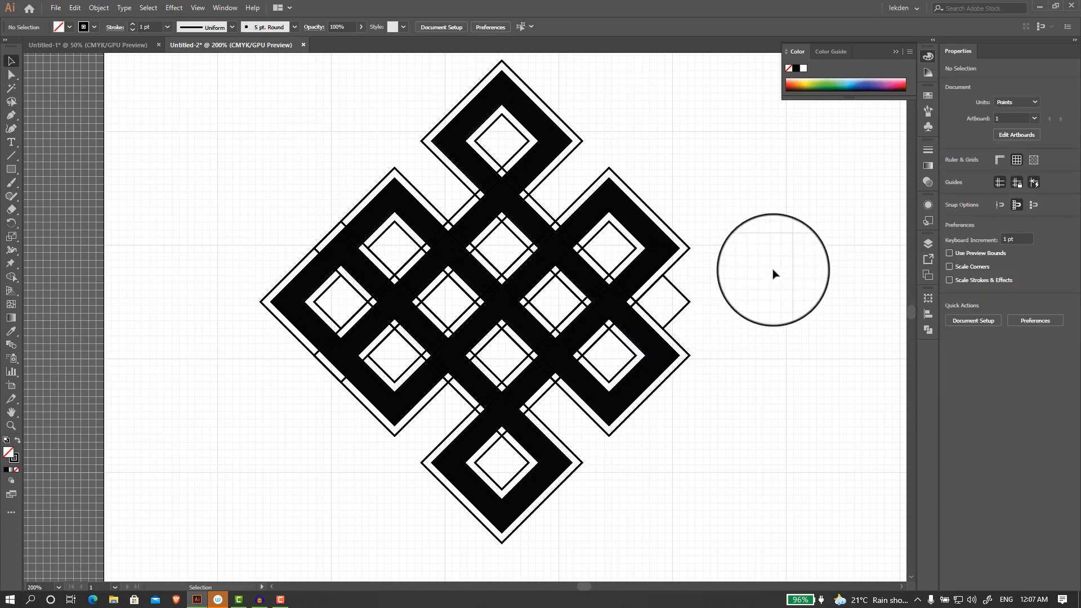
key("ctrl+z")
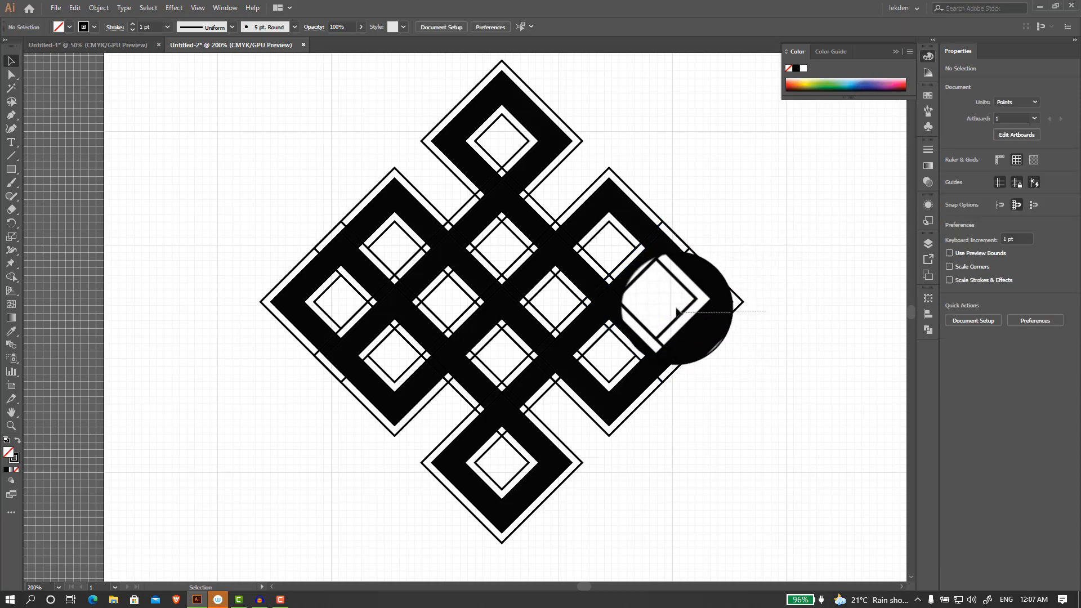
Step: Delete the complete square sets at the diamond's far right and far left corners
left_click(662, 302)
key("Delete")
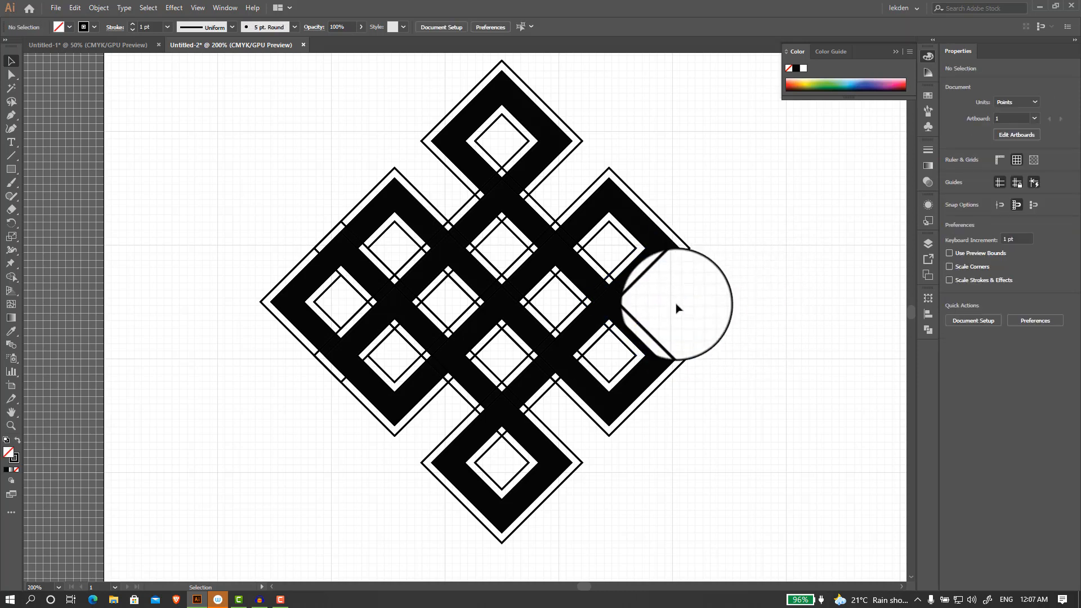
left_click_drag(205, 290, 338, 315)
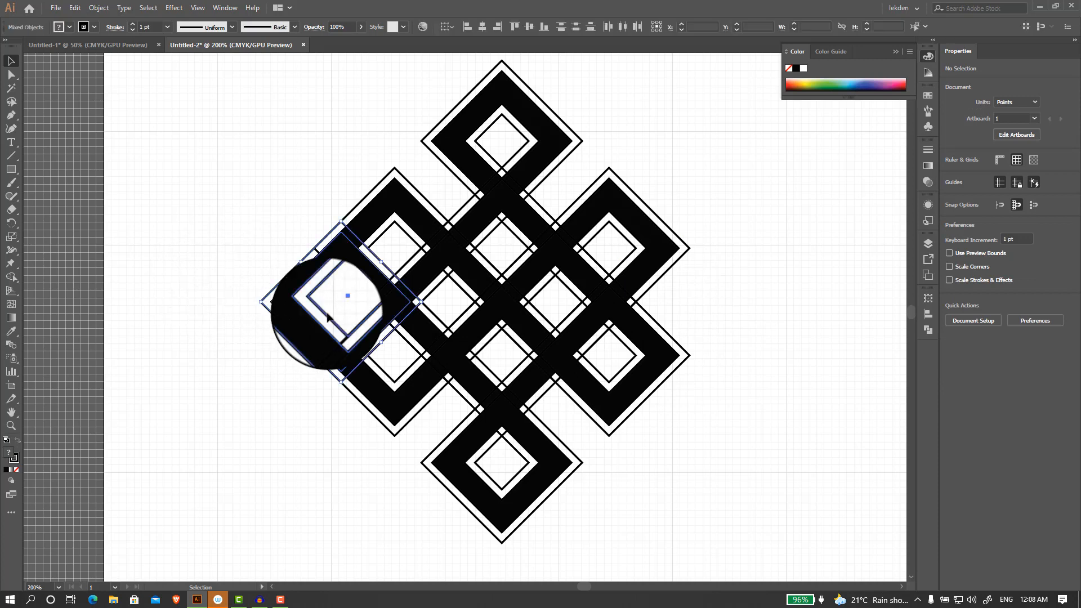
key("Delete")
Step: Select the whole knot and, with Shape Builder, merge the border strips below the top loop so the band rising to the right passes over
scroll(428, 313, "down", 1)
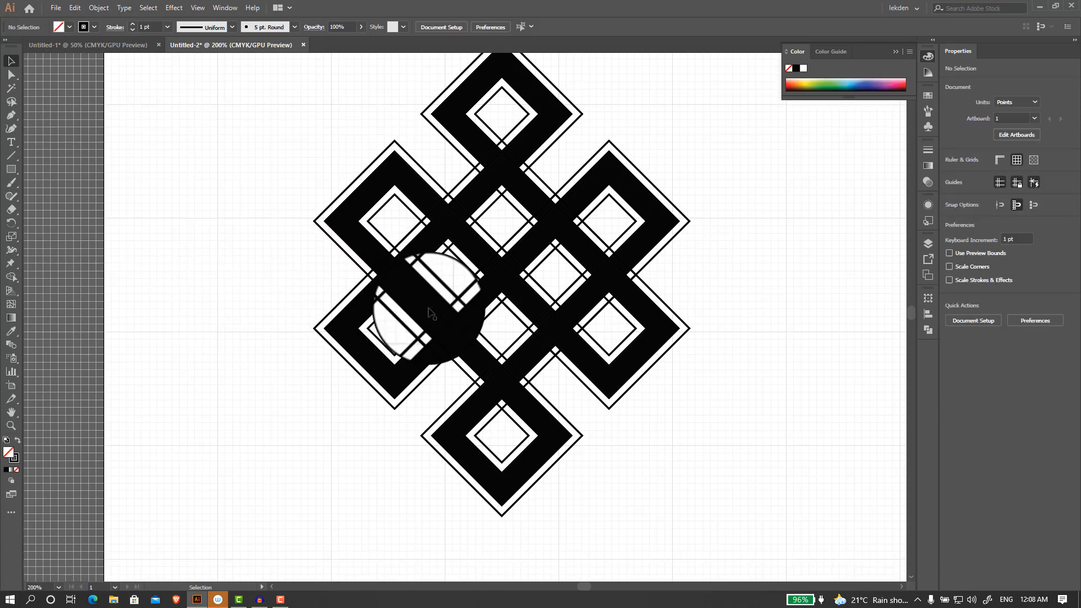
scroll(431, 313, "up", 1)
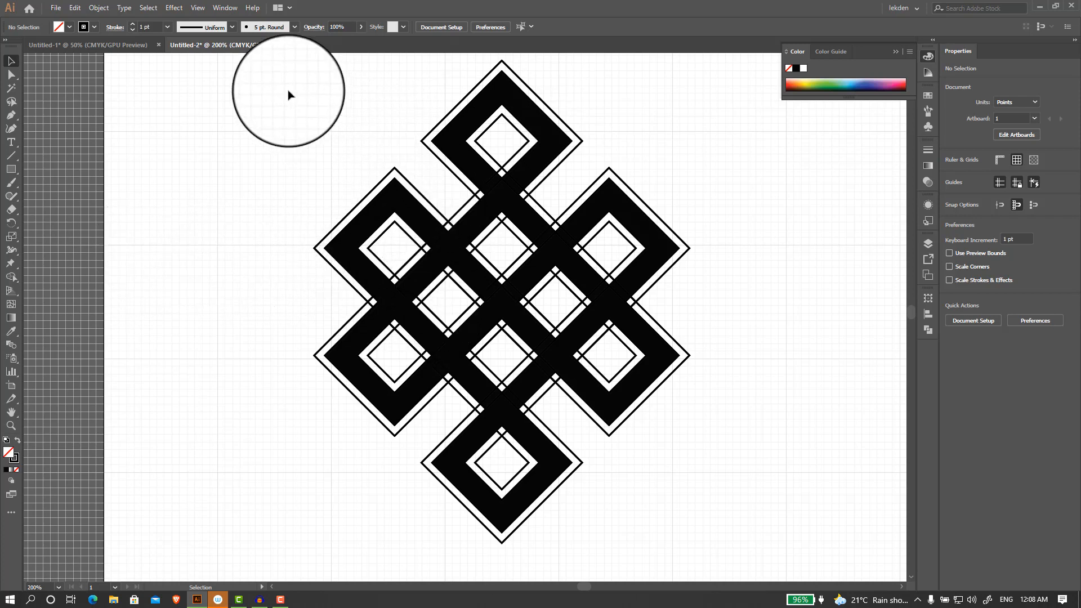
left_click_drag(289, 94, 732, 491)
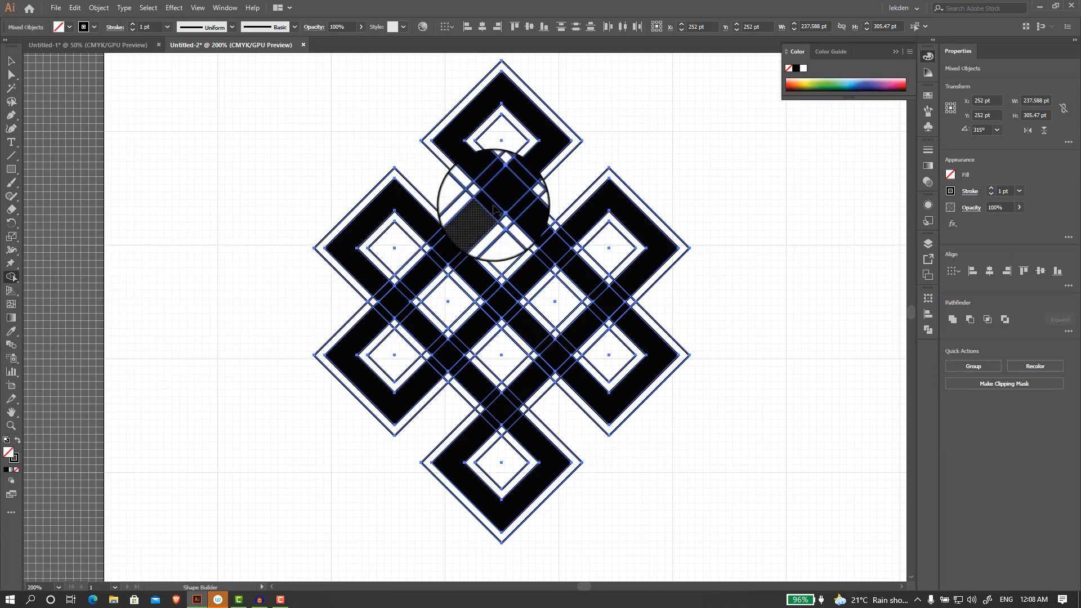
scroll(526, 186, "up", 2)
scroll(528, 190, "down", 1)
scroll(496, 237, "up", 1)
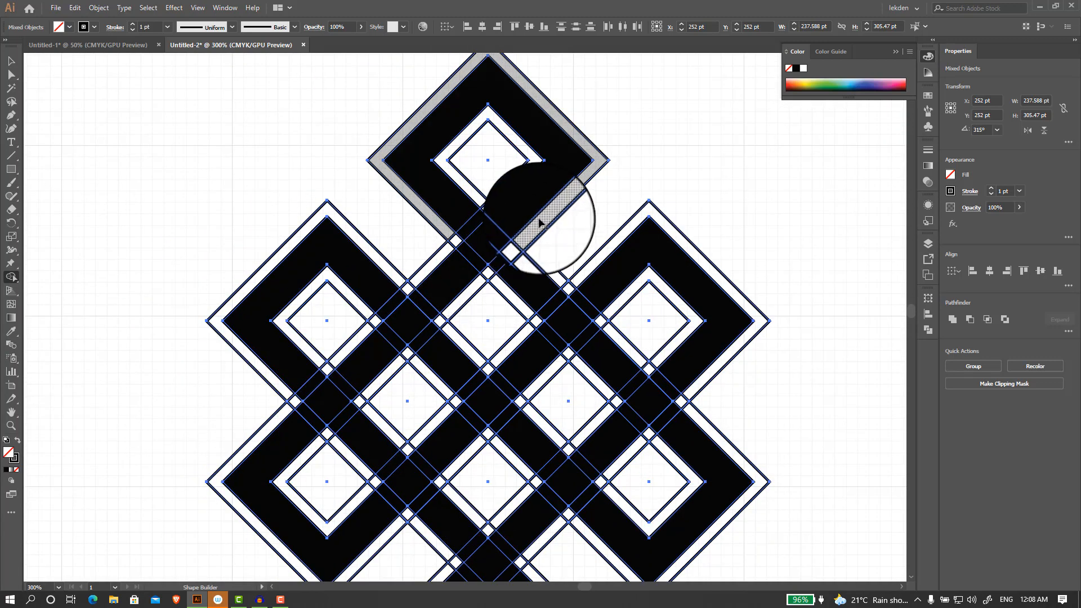
scroll(533, 254, "up", 1)
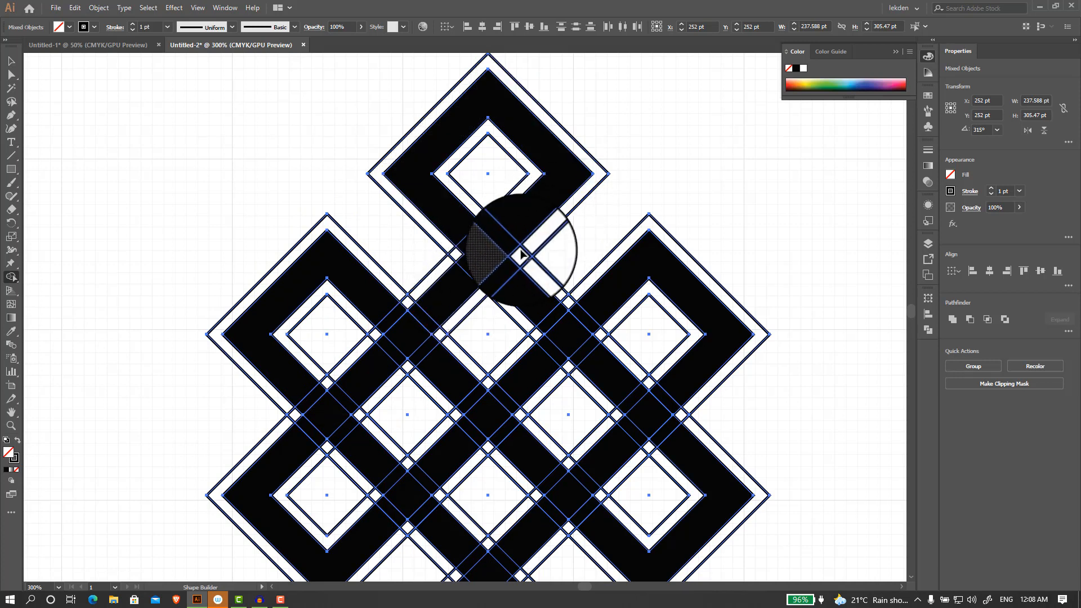
scroll(524, 255, "up", 1)
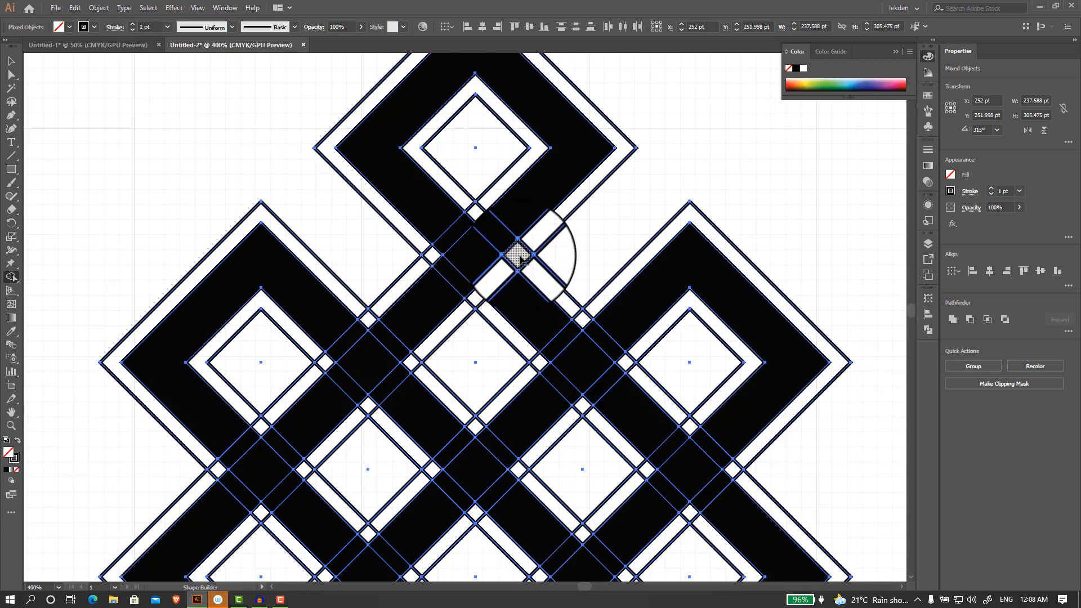
scroll(521, 259, "up", 2)
mouse_move(540, 250)
left_mouse_down()
mouse_move(517, 279)
mouse_move(542, 242)
left_mouse_up()
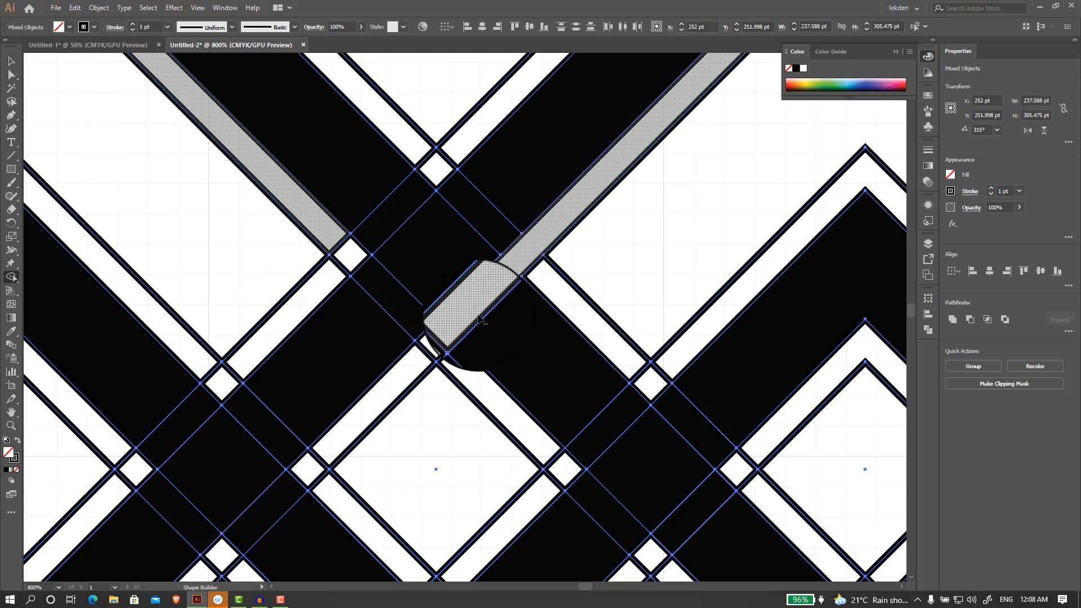
mouse_move(432, 354)
left_mouse_down()
mouse_move(418, 365)
mouse_move(429, 356)
left_mouse_up()
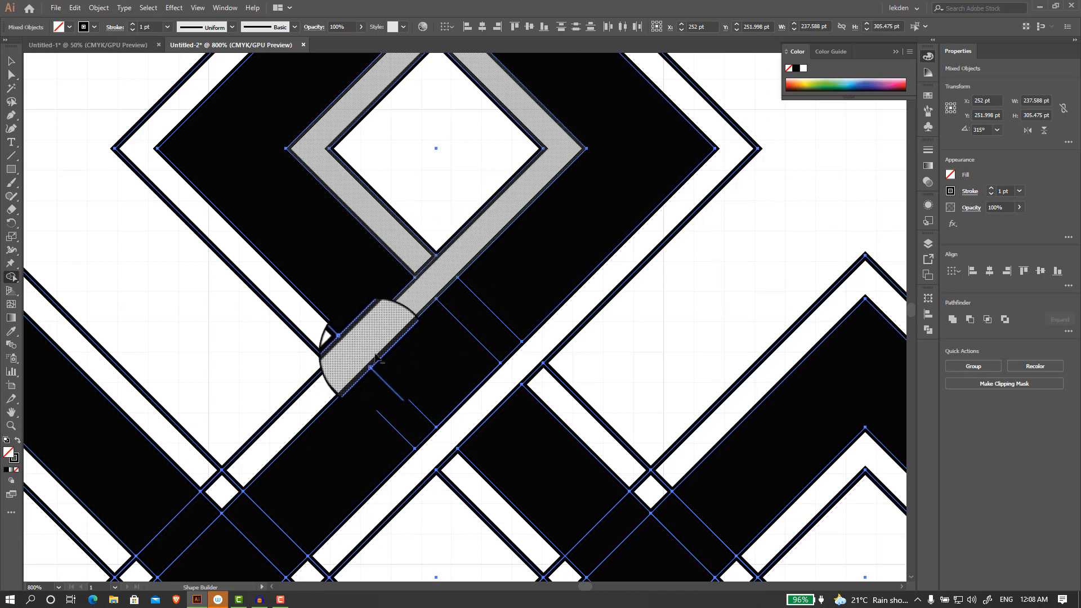
left_click_drag(376, 359, 341, 375)
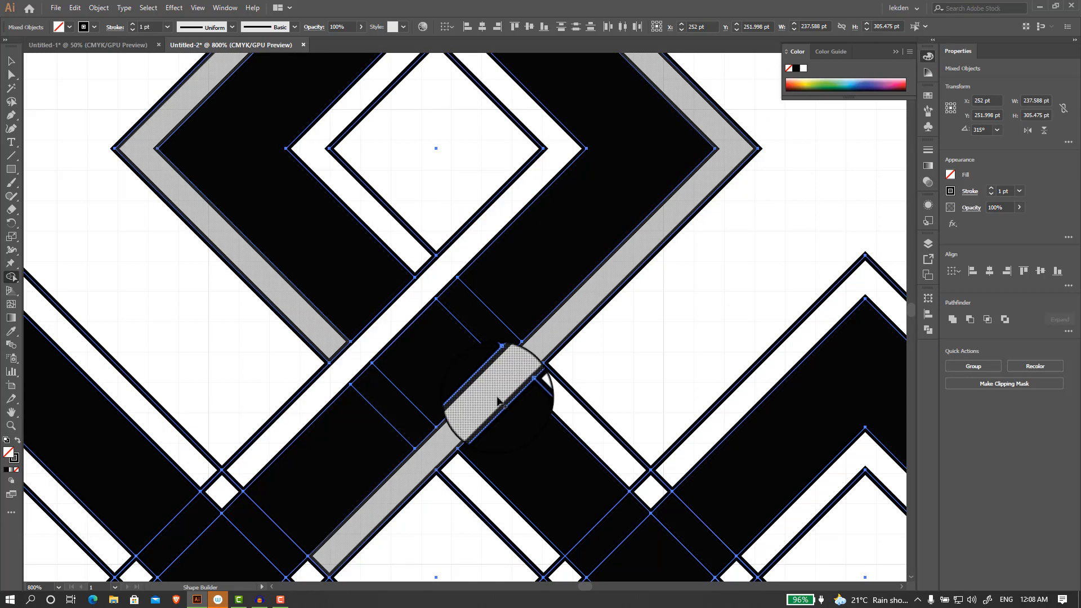
Step: Merge the outer border of the upper-left loop's descending band across the band from the top loop, removing the dividing lines
scroll(417, 337, "down", 3)
scroll(422, 341, "down", 3)
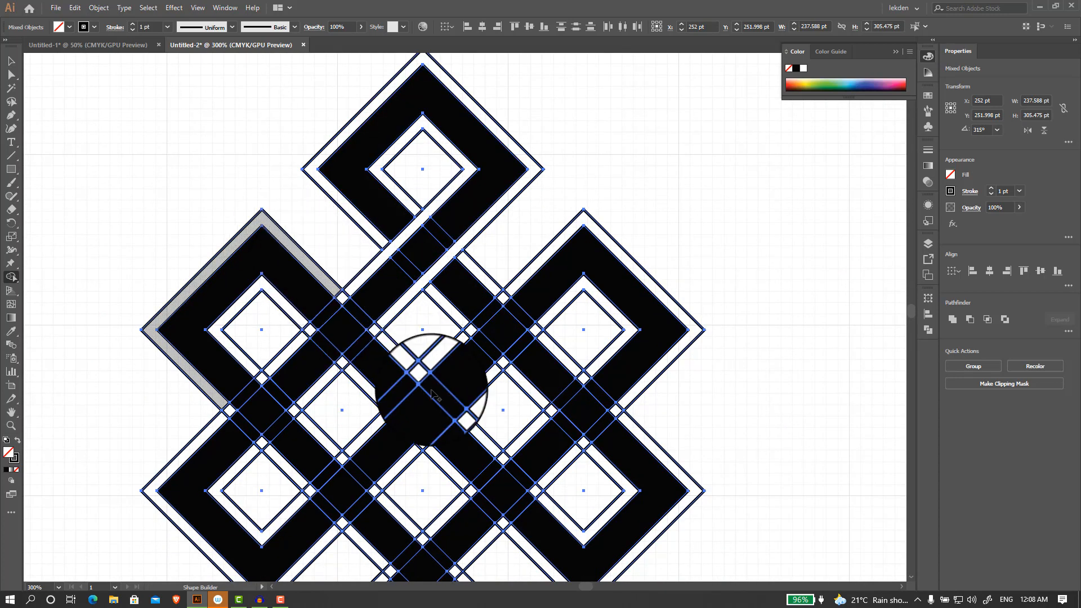
scroll(350, 314, "up", 4)
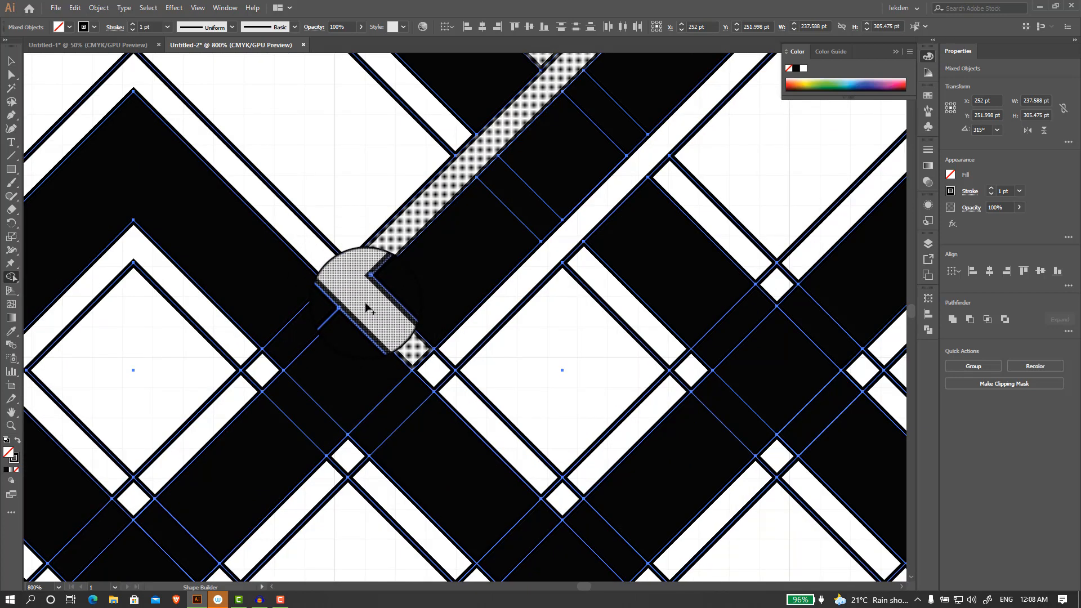
left_click(366, 307)
scroll(366, 297, "up", 3)
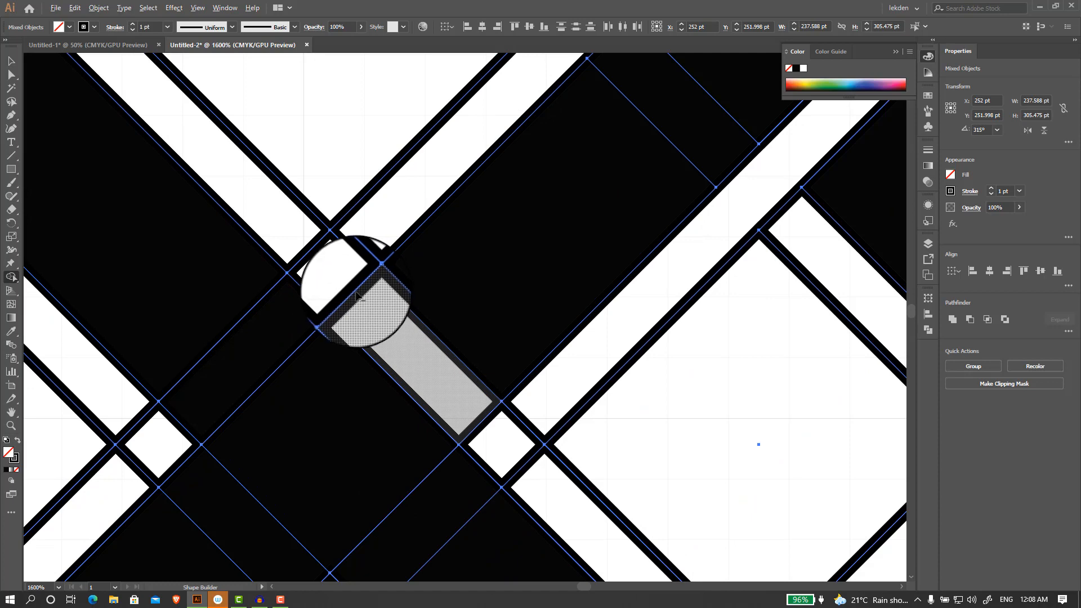
left_click(308, 256, "alt")
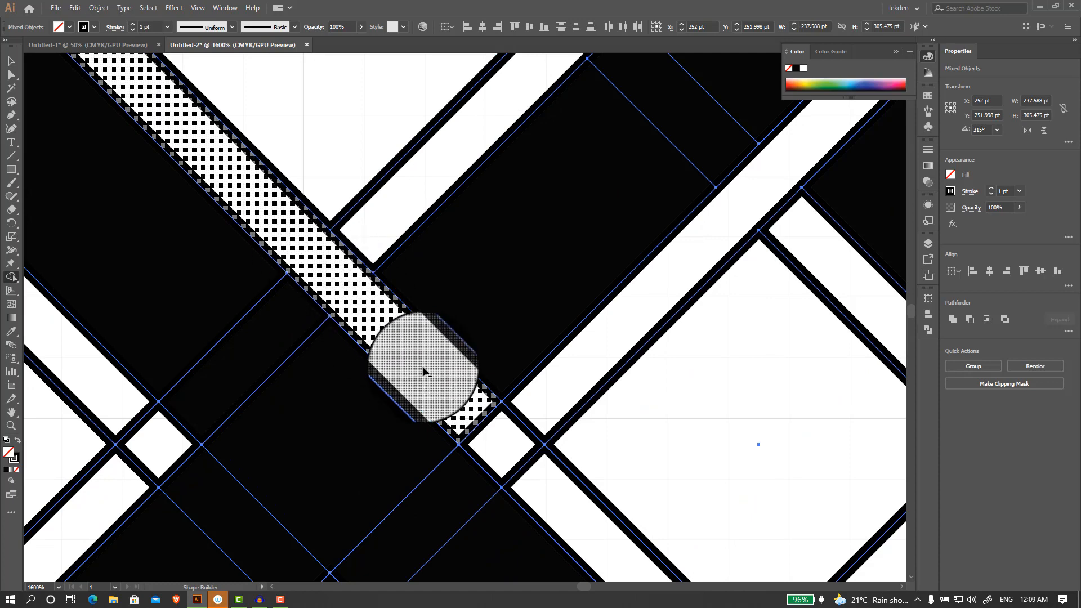
left_click(483, 424, "alt")
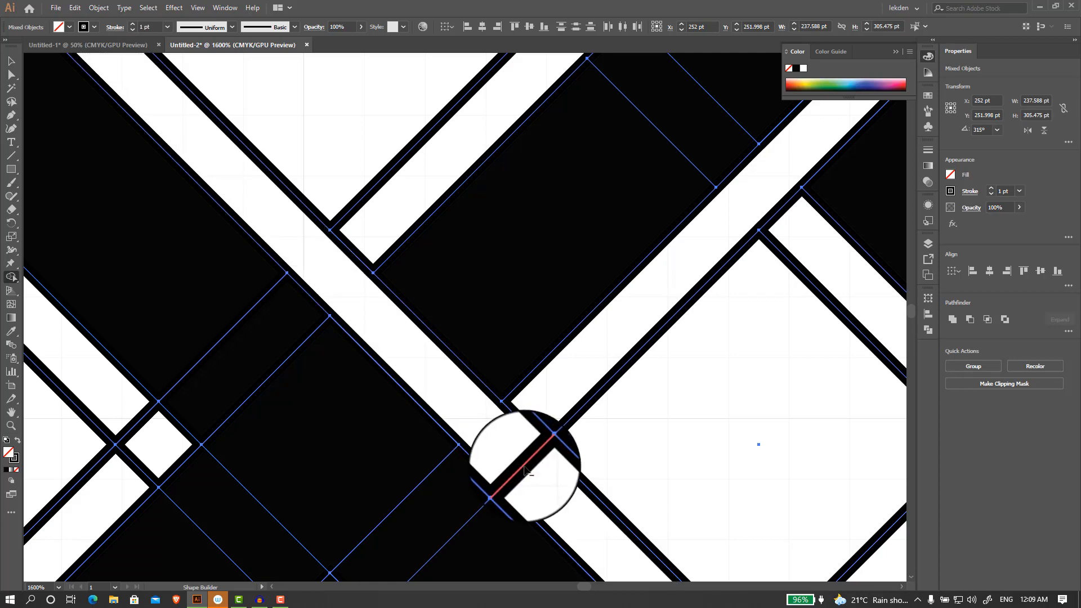
left_click(528, 466, "alt")
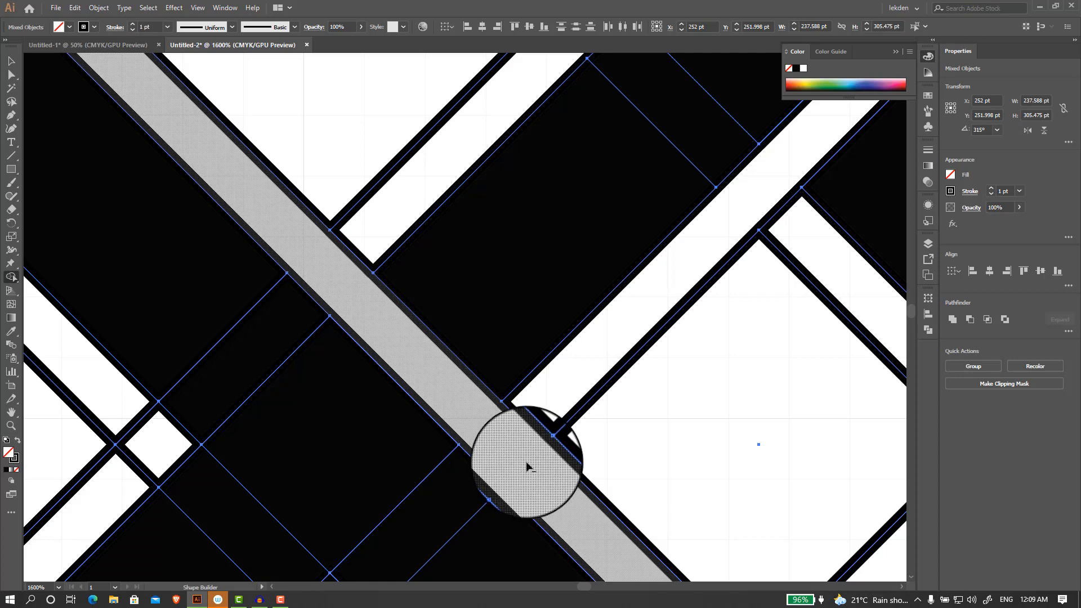
Step: Remove the dividing lines along the inner border of the upper-left loop's descending band so the band passes over at this crossing
scroll(529, 464, "down", 3)
scroll(496, 446, "down", 4)
scroll(483, 459, "up", 6)
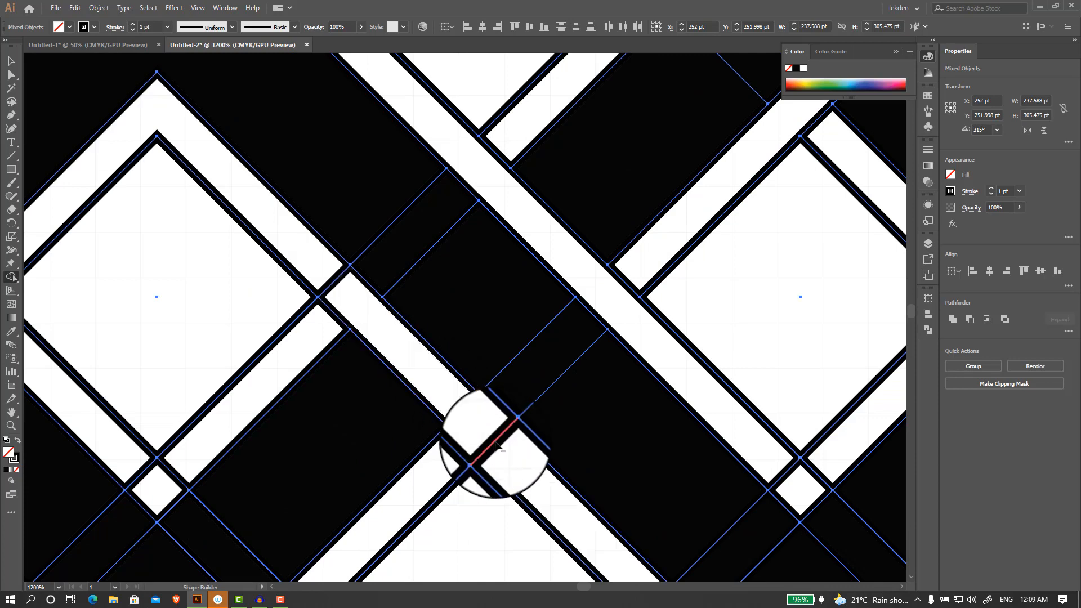
left_click(496, 445, "alt")
left_click(326, 286, "alt")
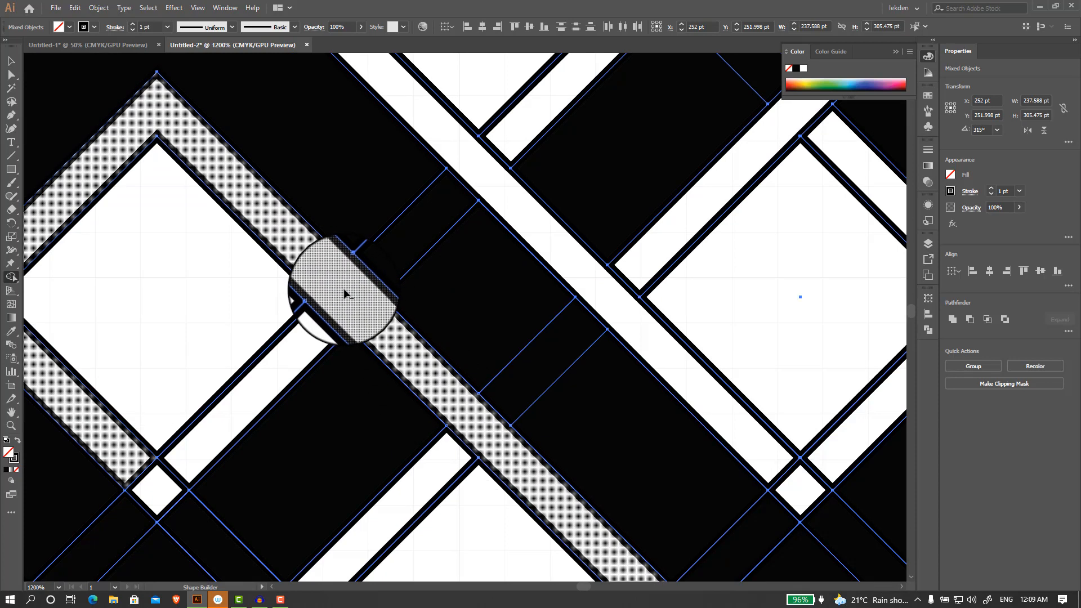
Step: Merge the border strips at the crossing between the two left loops so the lower loop's rising band passes over
scroll(347, 293, "down", 4)
scroll(356, 300, "down", 1)
scroll(361, 304, "up", 2)
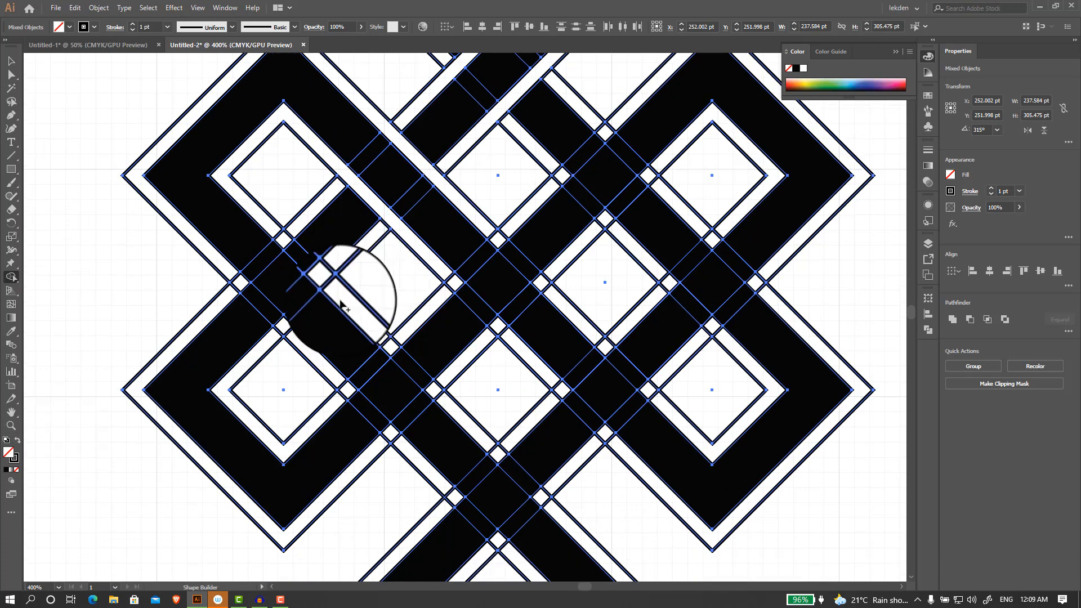
scroll(398, 333, "down", 1)
scroll(278, 345, "up", 2)
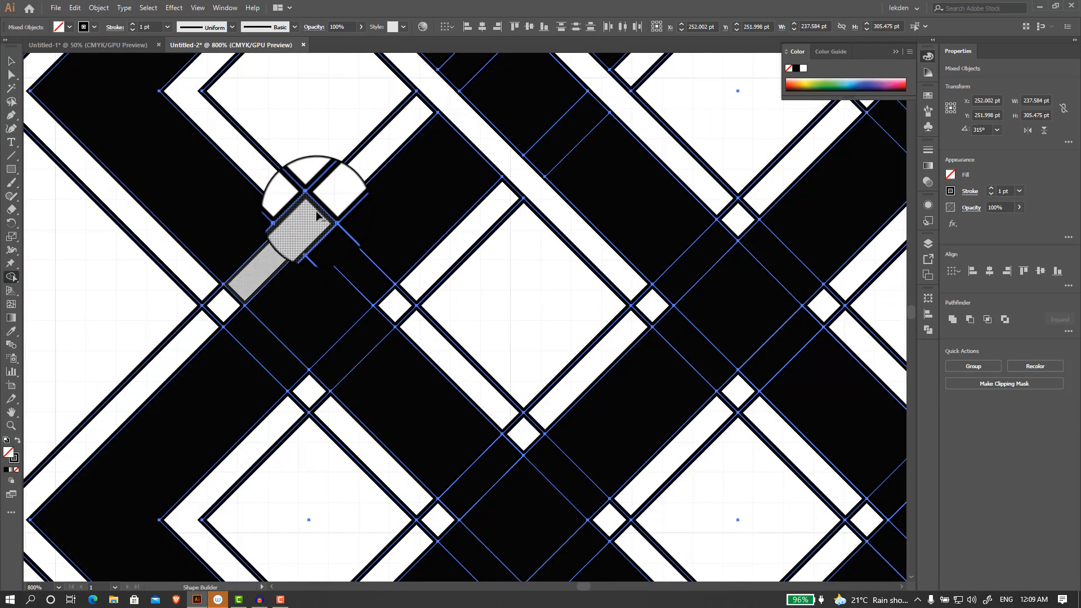
scroll(407, 301, "down", 3)
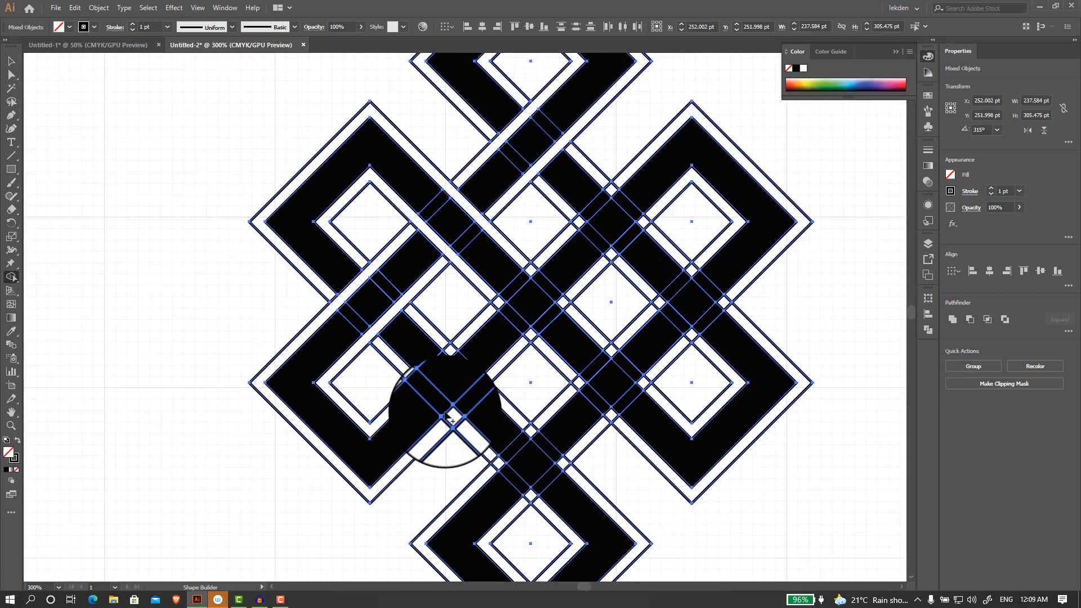
Step: Merge the border strips at the lower-left crossing with Shape Builder so the descending band passes over the rising one
scroll(374, 410, "down", 2)
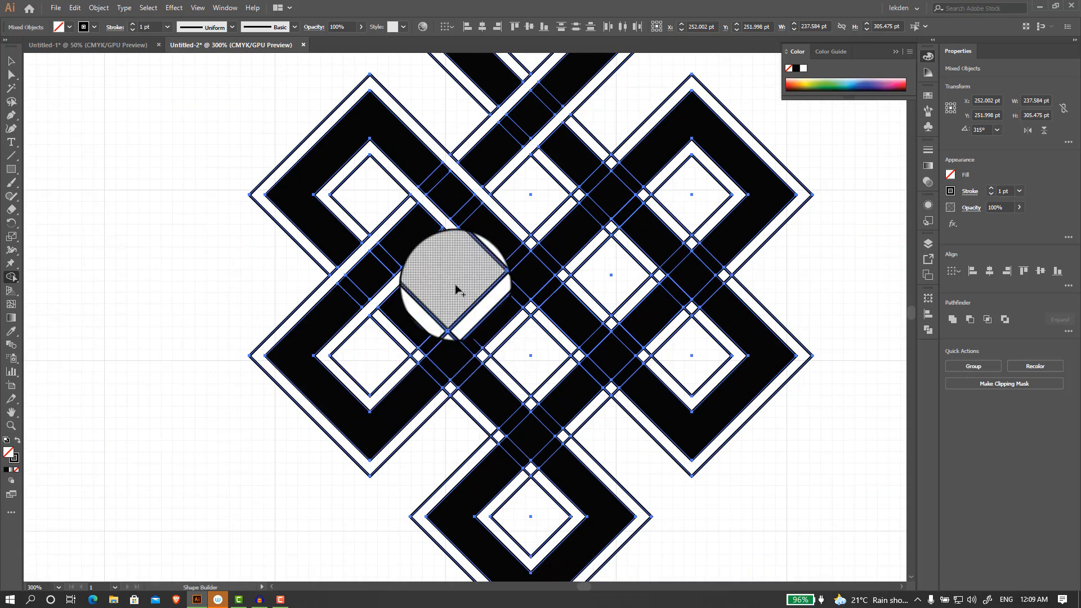
scroll(459, 375, "up", 1)
scroll(632, 411, "up", 1)
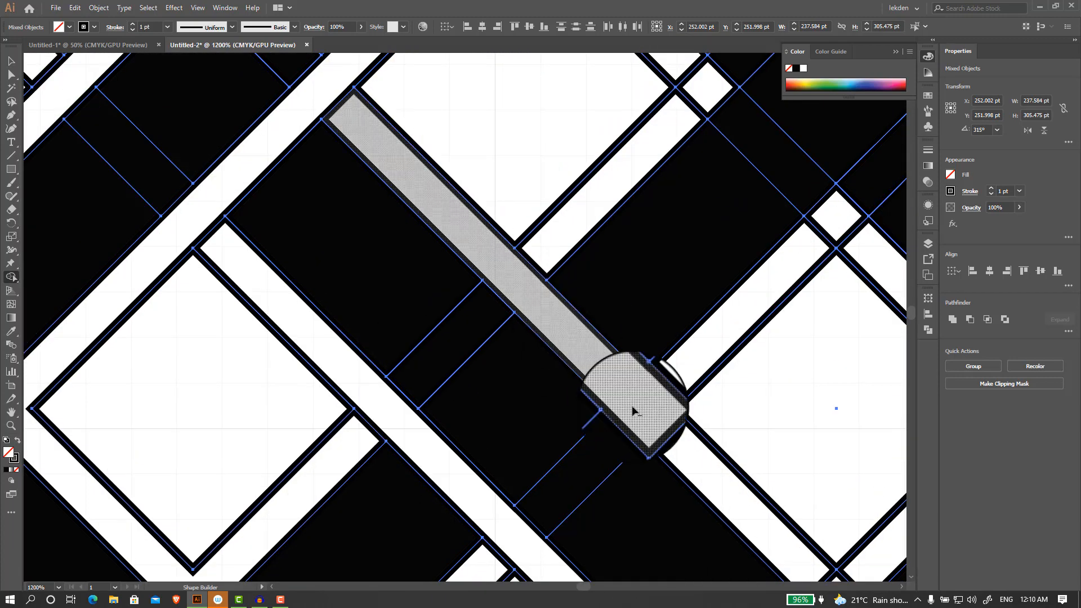
Step: Merge both border strips at the knot's central crossing so the band rising to the right passes over
scroll(645, 387, "down", 3)
scroll(593, 261, "up", 4)
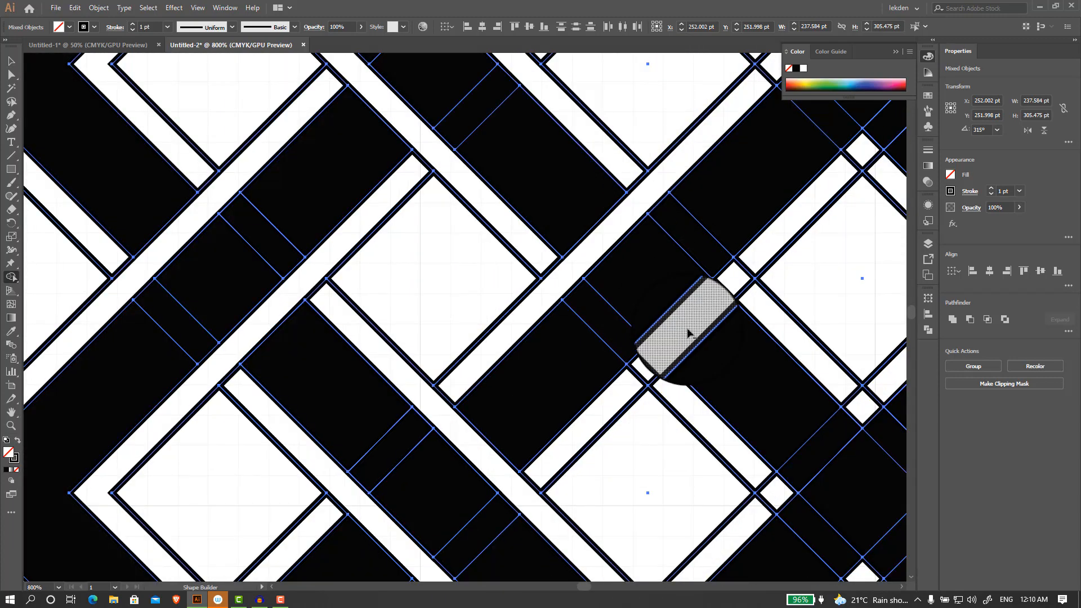
scroll(688, 332, "down", 4)
Step: Merge the border strips at the crossing just inside the upper-right loop so the descending band passes over
scroll(651, 241, "up", 4)
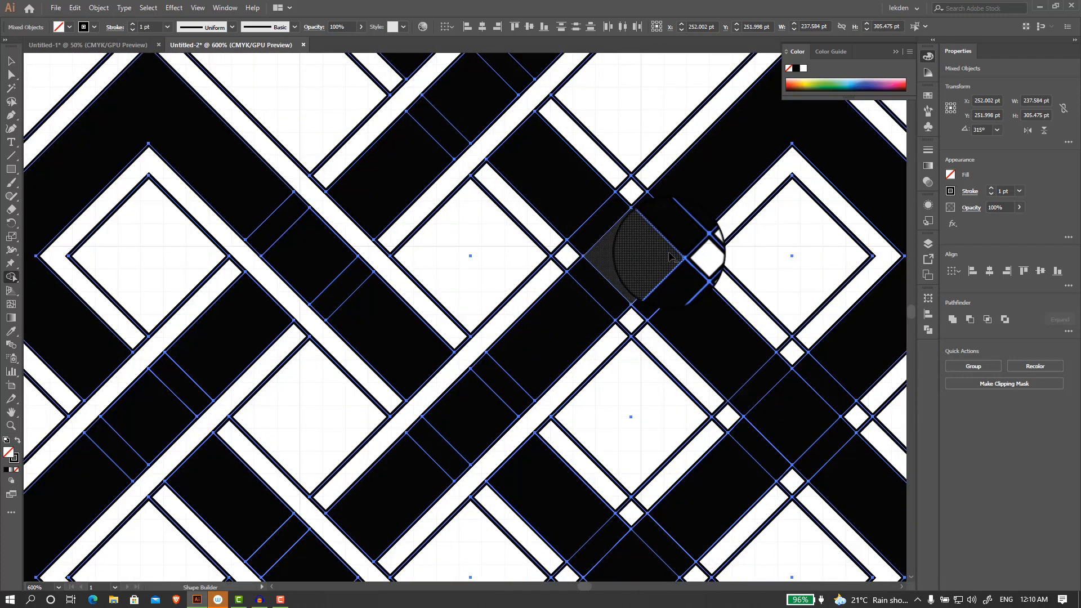
scroll(569, 271, "up", 2)
scroll(704, 394, "down", 1)
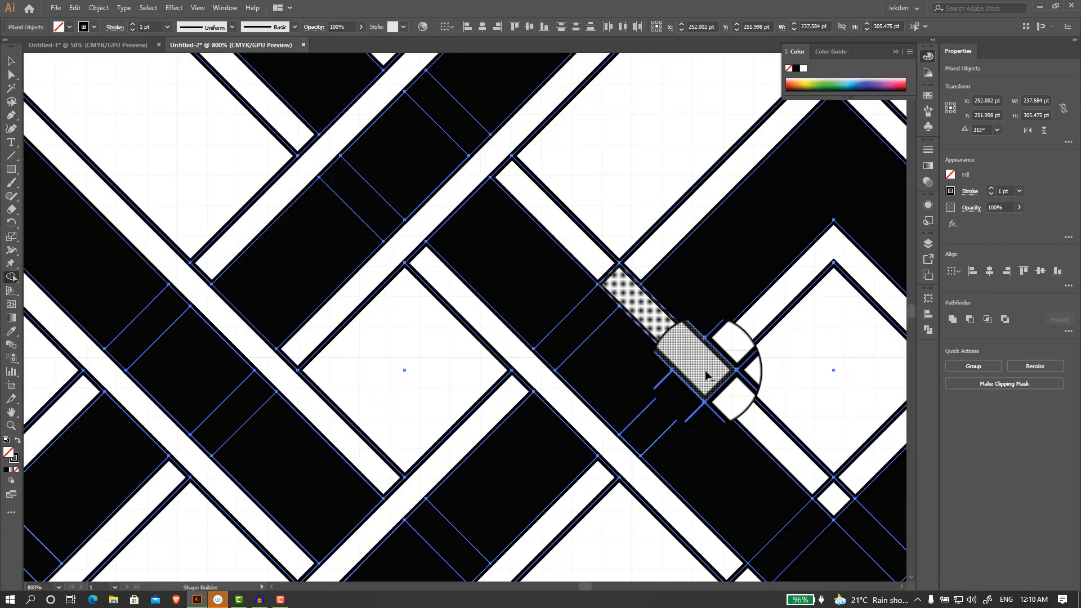
scroll(706, 376, "down", 4)
Step: Merge the border strips at the crossing above the bottom loop so the band rising to the right passes over
scroll(614, 259, "up", 3)
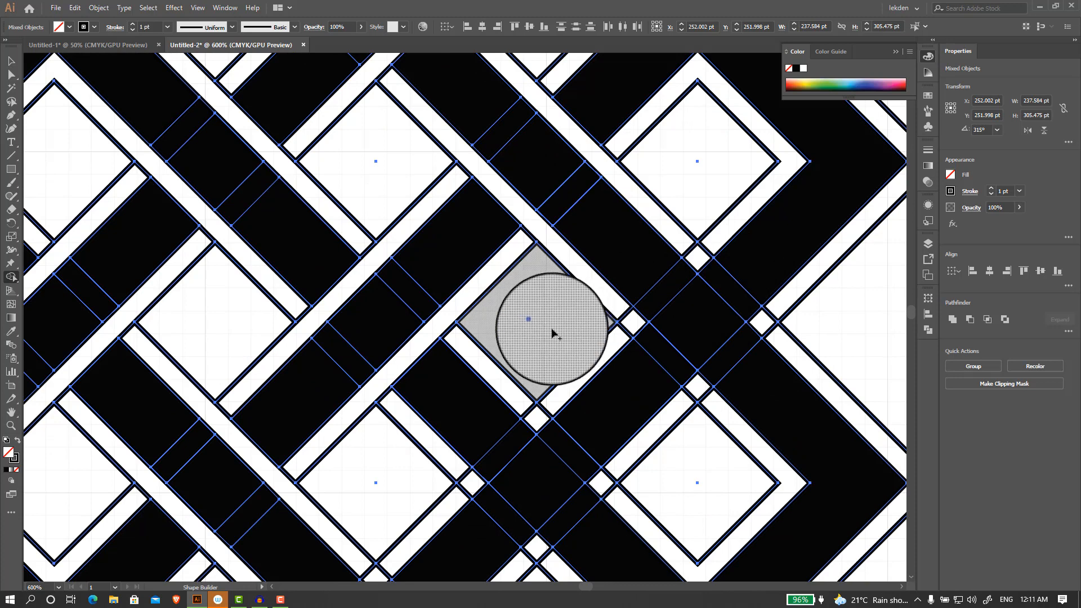
scroll(586, 338, "down", 1)
scroll(557, 291, "down", 3)
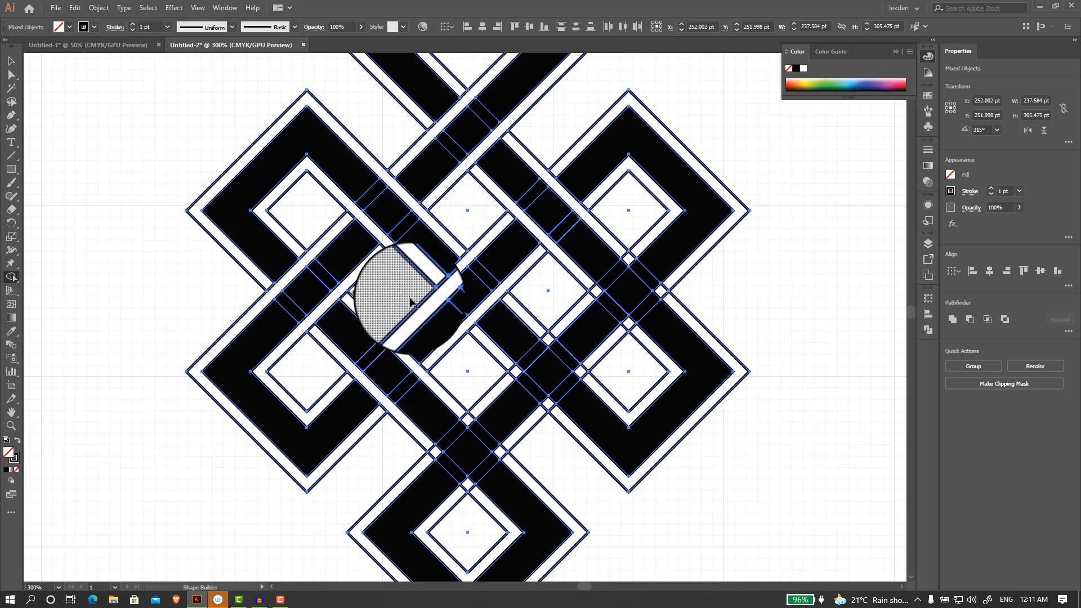
scroll(544, 333, "up", 2)
scroll(545, 333, "up", 3)
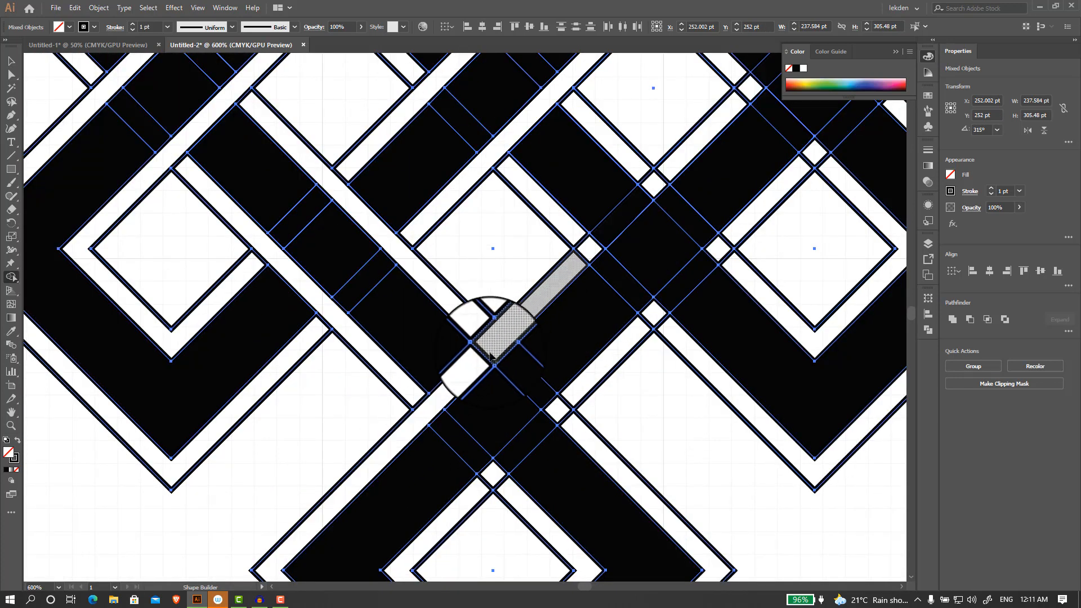
scroll(543, 447, "up", 2)
scroll(735, 367, "down", 2)
Step: Merge the border strips at the crossing just inside the lower-right loop so the descending band passes over
scroll(735, 366, "down", 1)
scroll(767, 338, "up", 1)
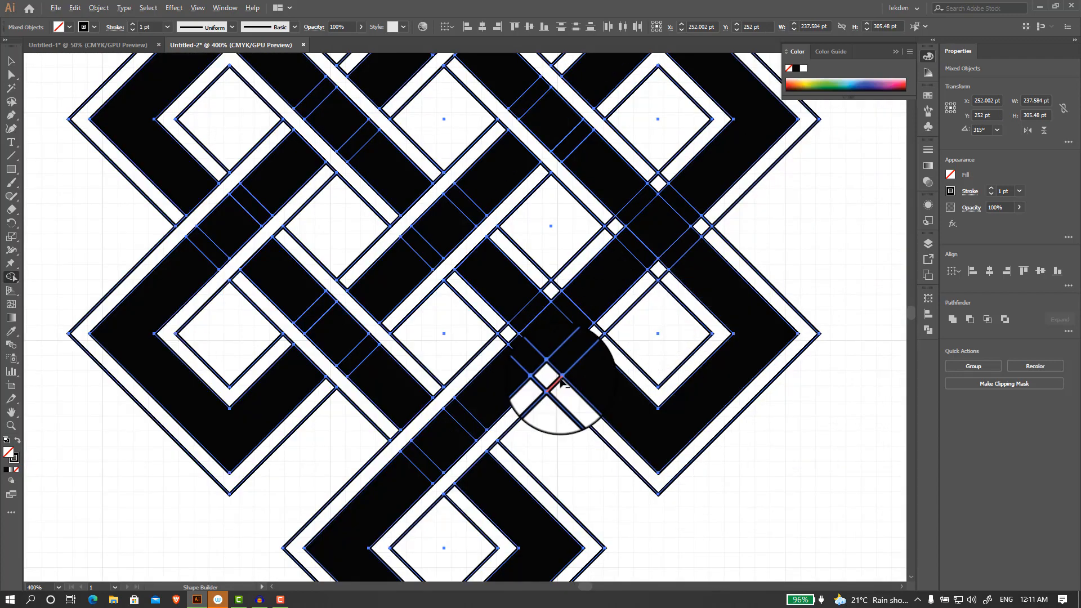
scroll(626, 347, "up", 1)
scroll(619, 368, "down", 1)
scroll(501, 366, "up", 1)
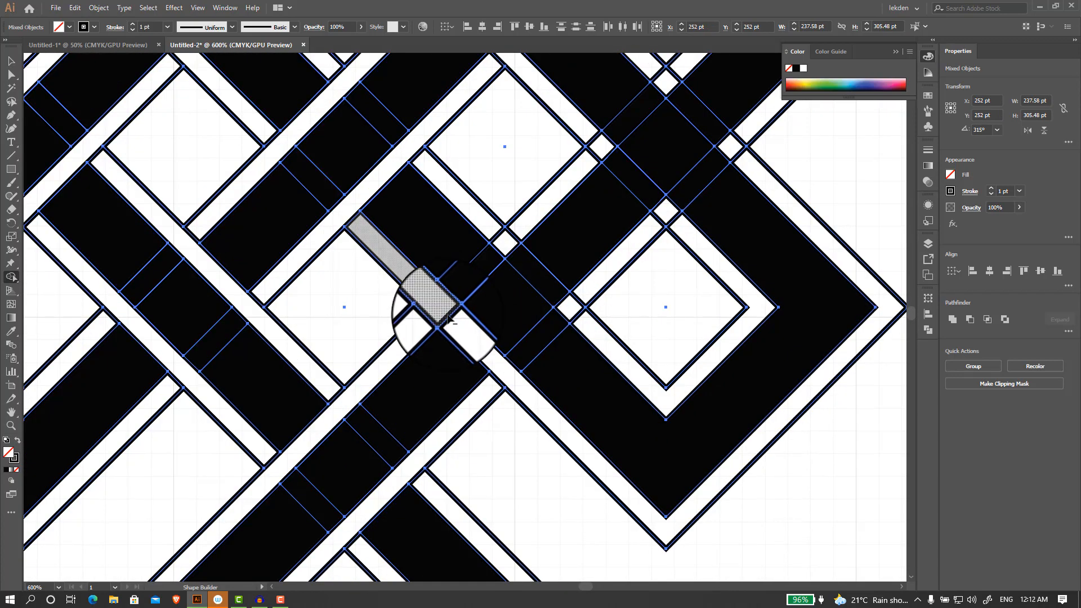
Step: Merge the border strips at the crossing between the two right loops so the rising band passes over
scroll(558, 276, "down", 1)
scroll(664, 282, "up", 1)
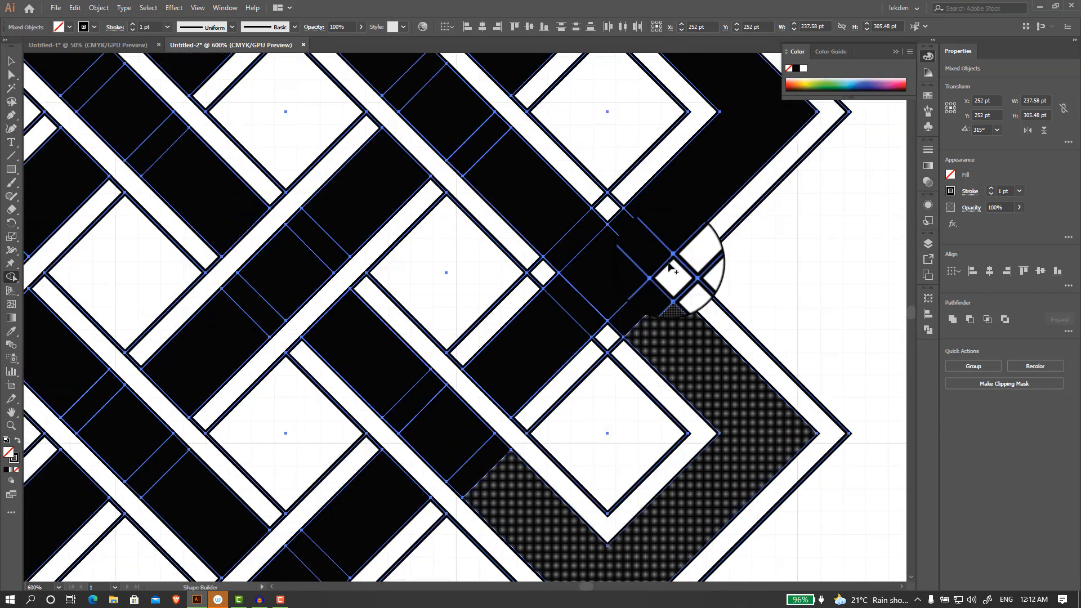
scroll(567, 361, "down", 3)
Step: Leave Shape Builder for the Selection tool and deselect the artwork to view the whole interlaced knot
left_click(11, 61)
left_click(193, 187)
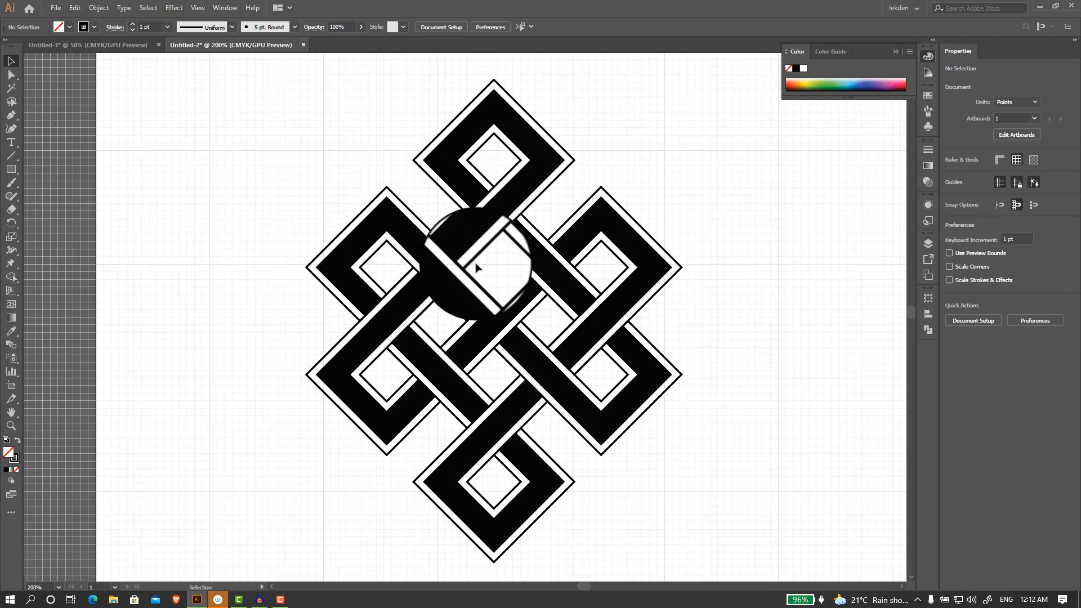
scroll(476, 268, "down", 1)
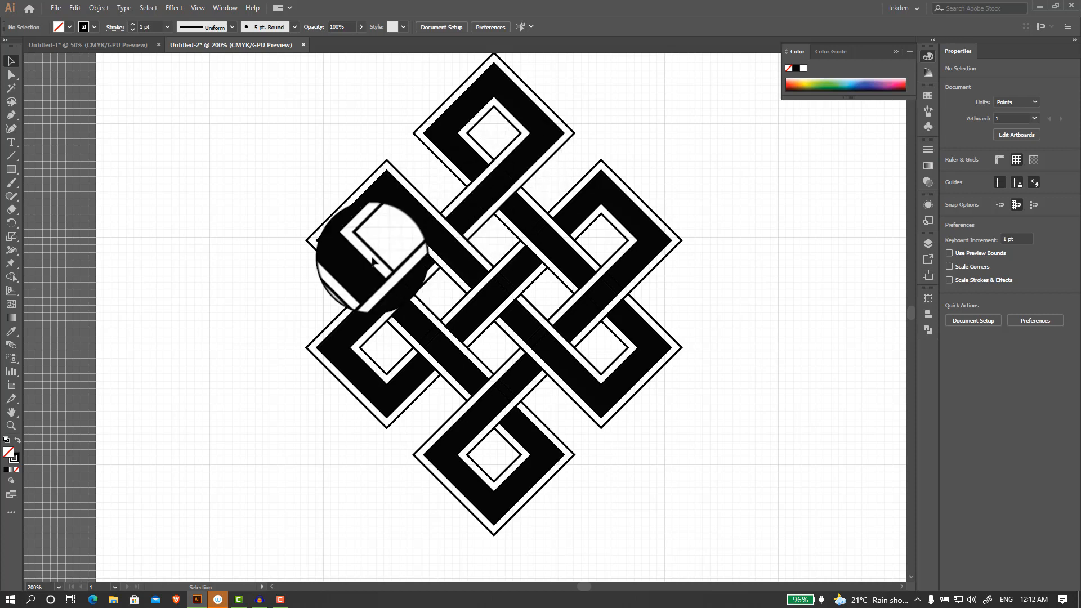